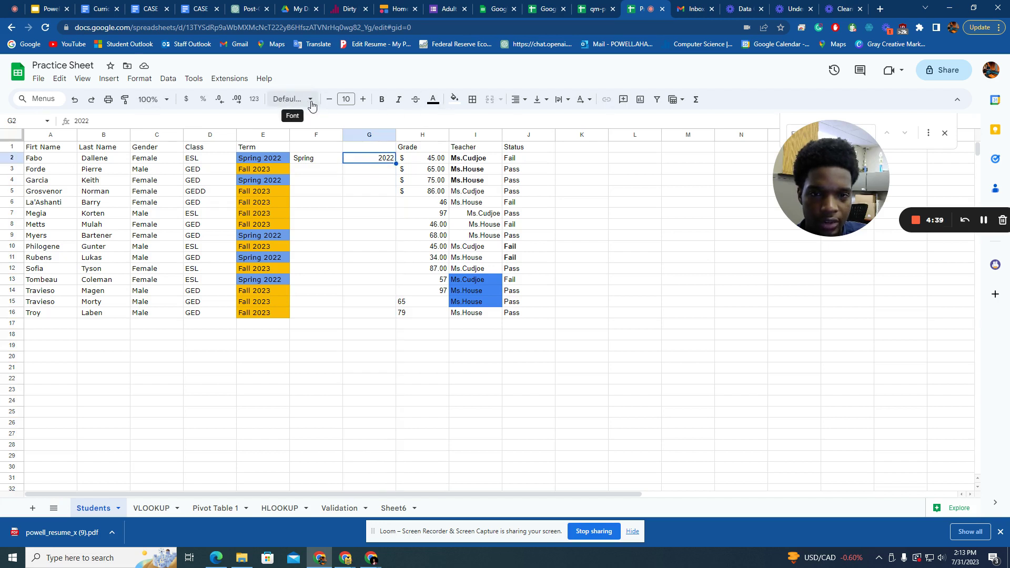
click(255, 99)
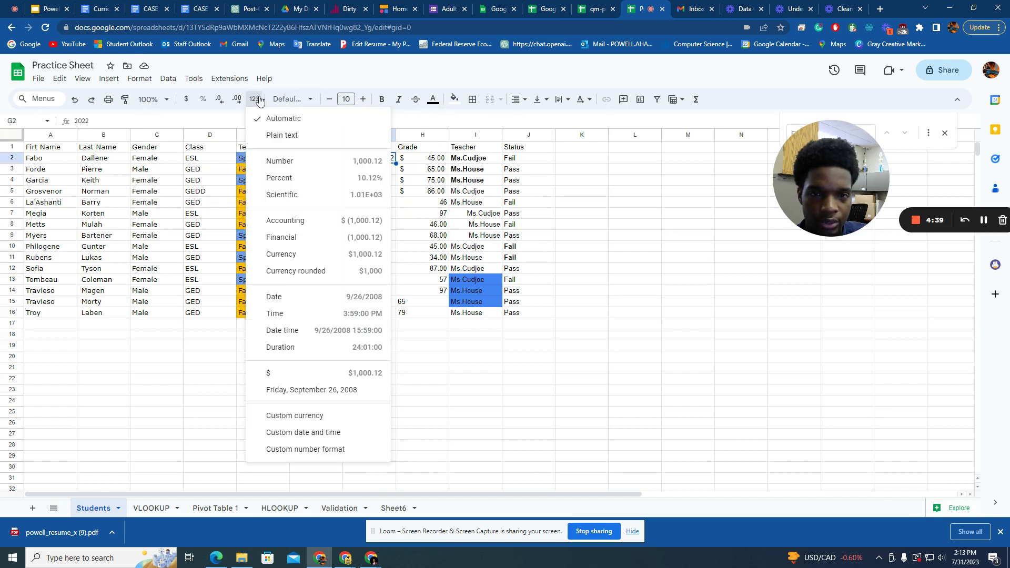
click(295, 81)
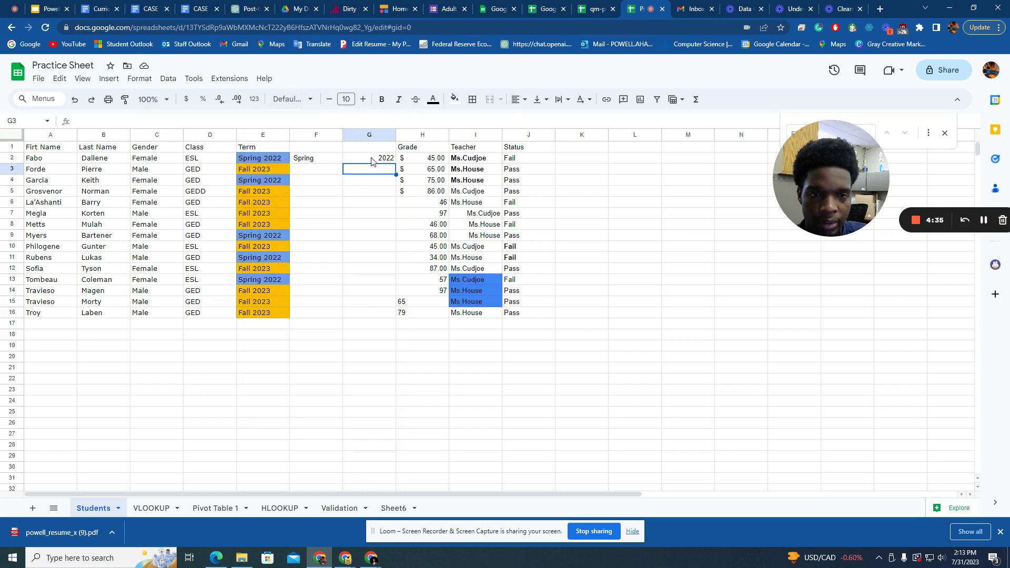
Fill the SPLIT formula from F2 down through F16 to separate each term's season and year
click(323, 150)
double_click(329, 159)
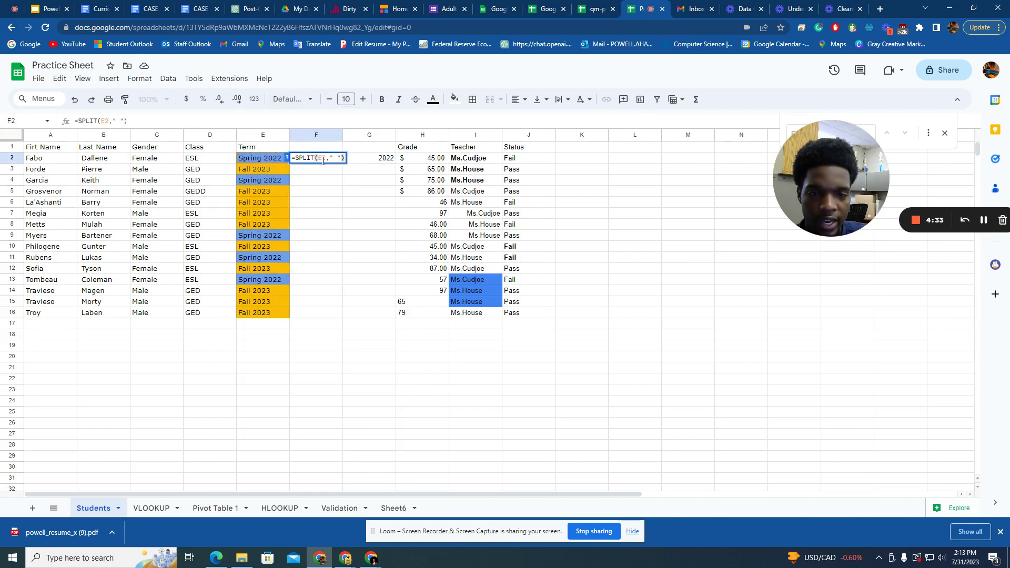
double_click(320, 159)
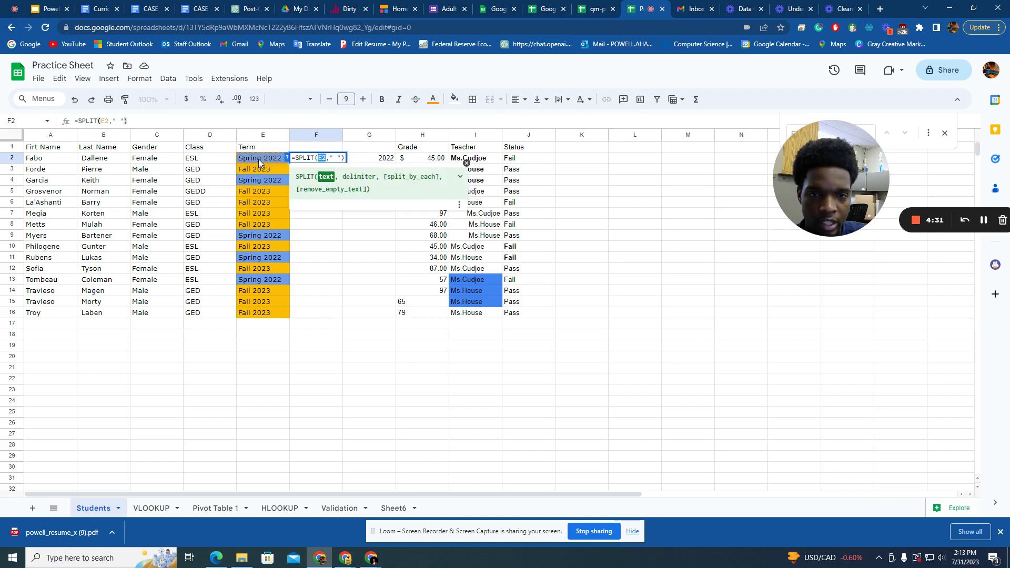
key(Escape)
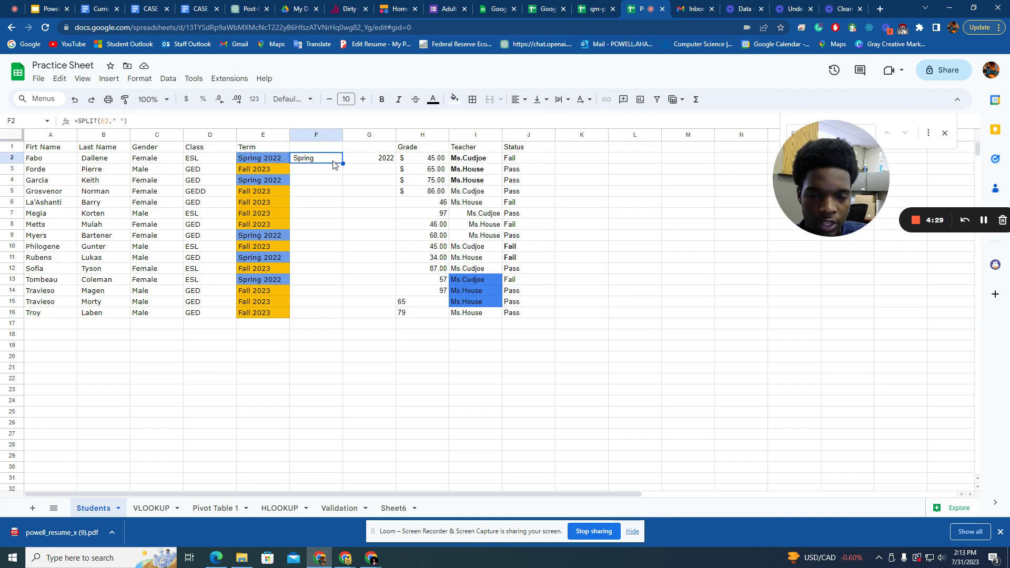
drag(343, 164, 342, 311)
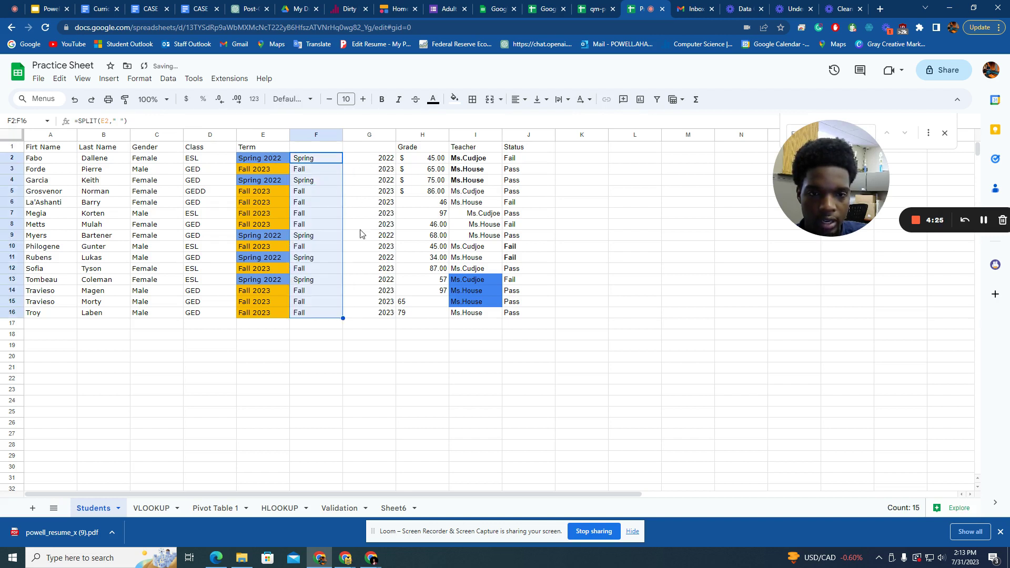
Head the two split columns "Term" in F1 and "Year" in G1
click(321, 150)
key(Left)
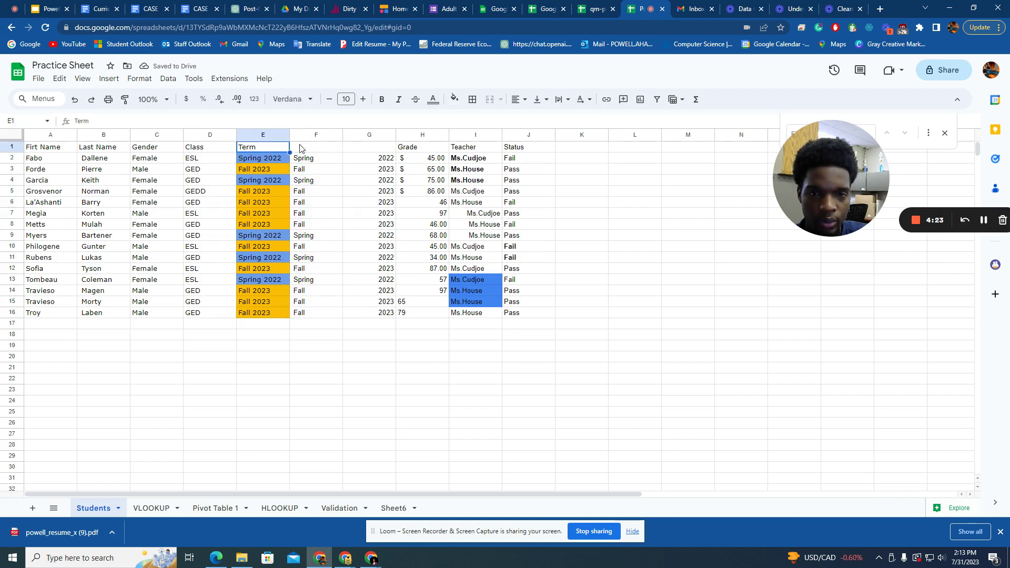
click(313, 151)
text(Term)
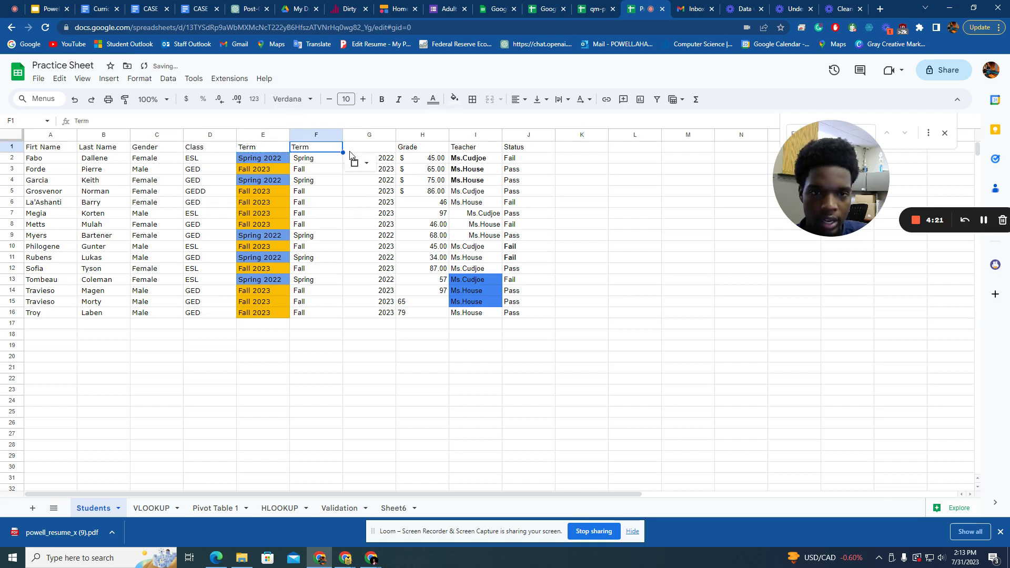
key(Tab)
text(Year)
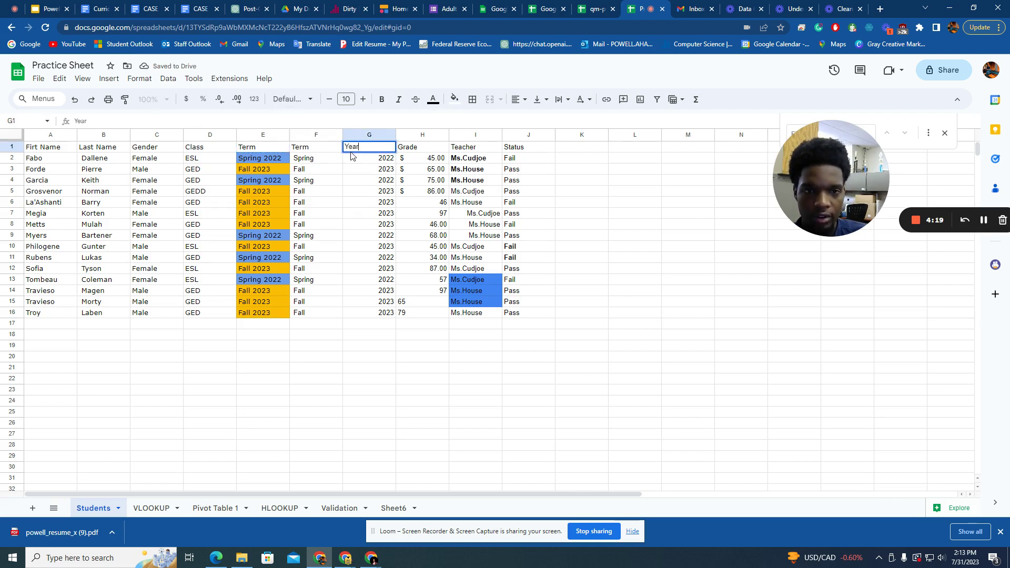
key(Return)
Try to clear the contents of the original combined Term column E, and undo the clearing
click(268, 145)
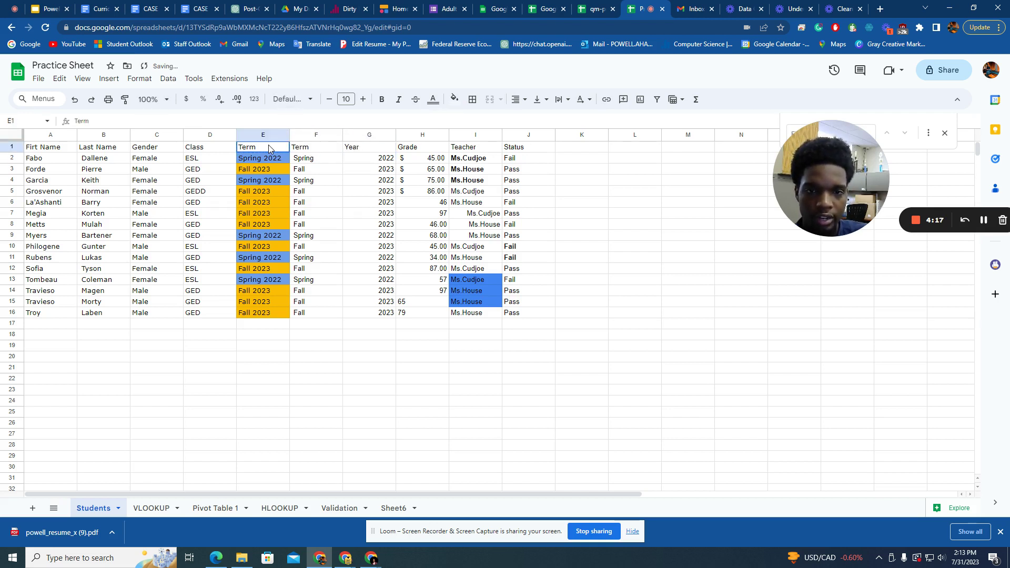
key(Down)
key(Right)
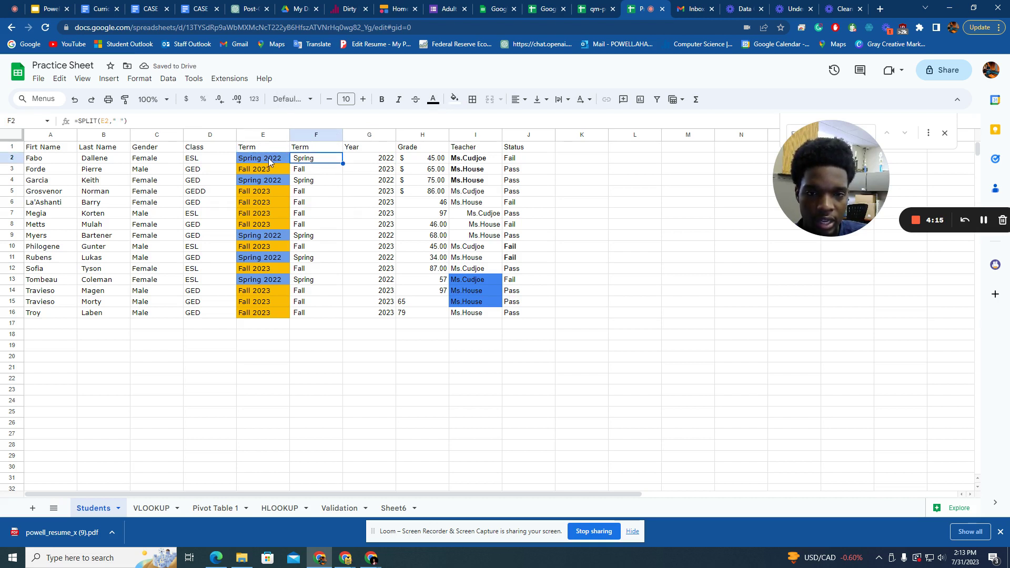
click(263, 135)
key(Delete)
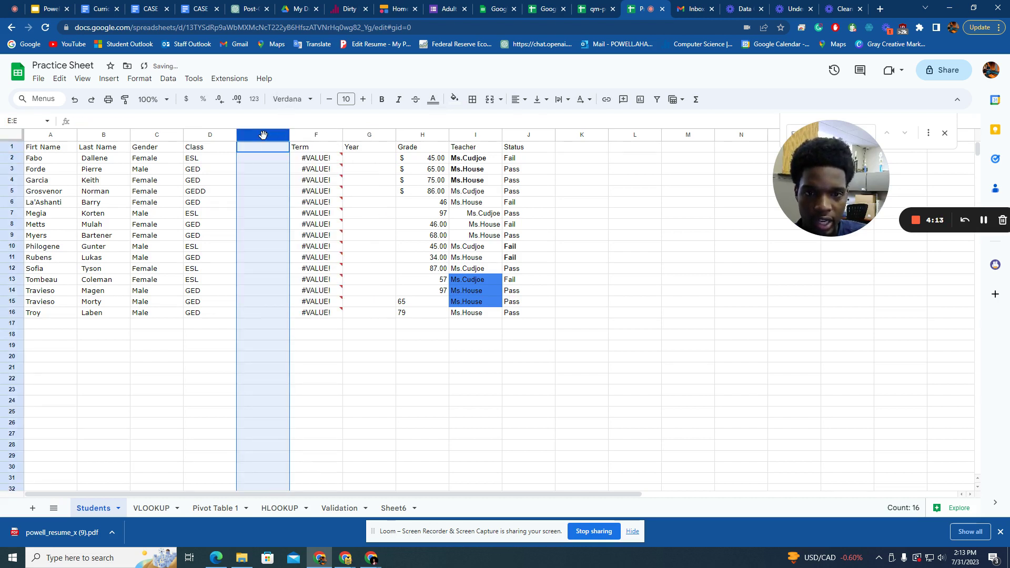
click(314, 159)
double_click(316, 159)
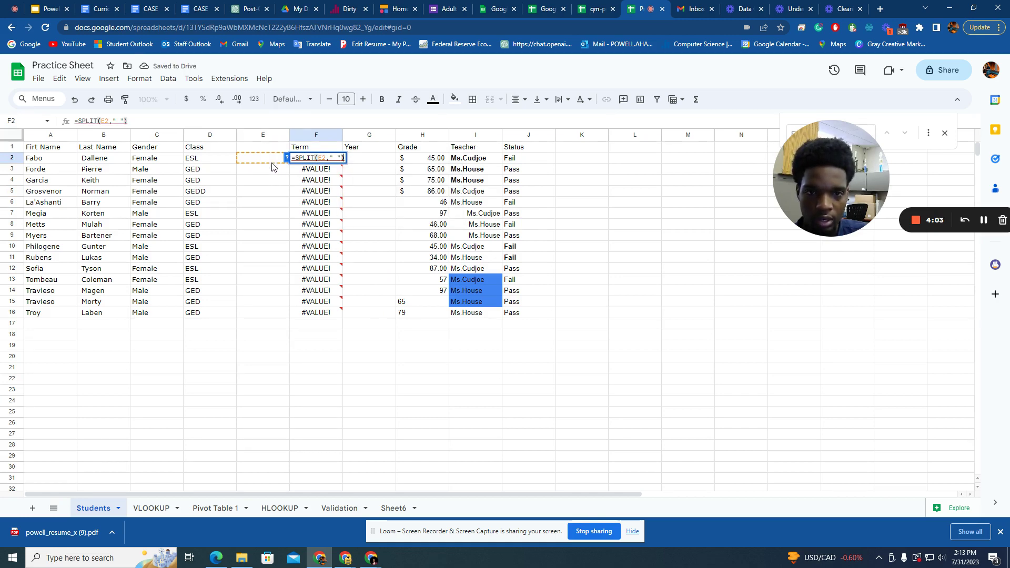
key(Return)
key(ctrl+z)
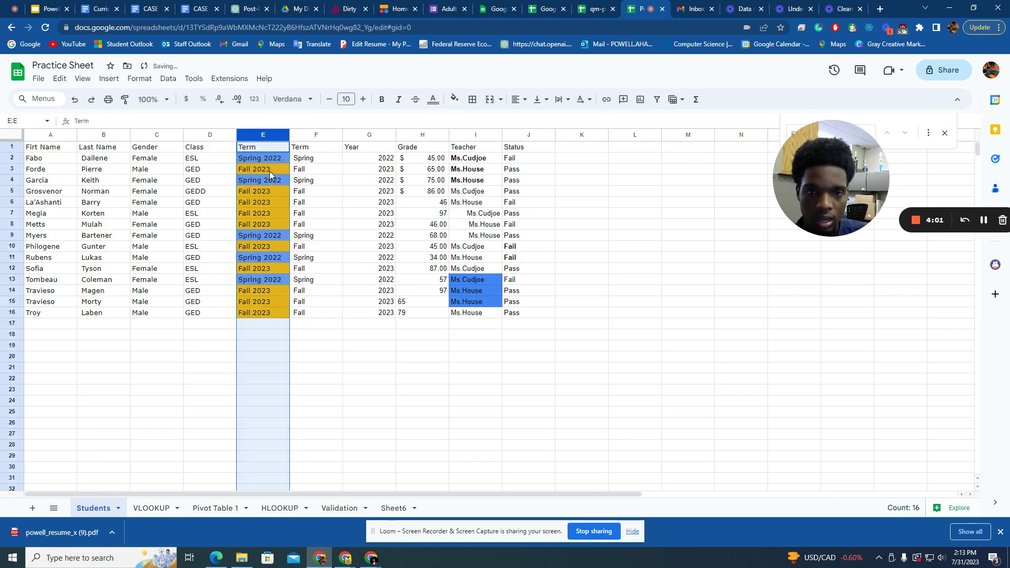
click(296, 169)
drag(263, 158, 304, 314)
click(273, 305)
right_click(273, 161)
click(305, 176)
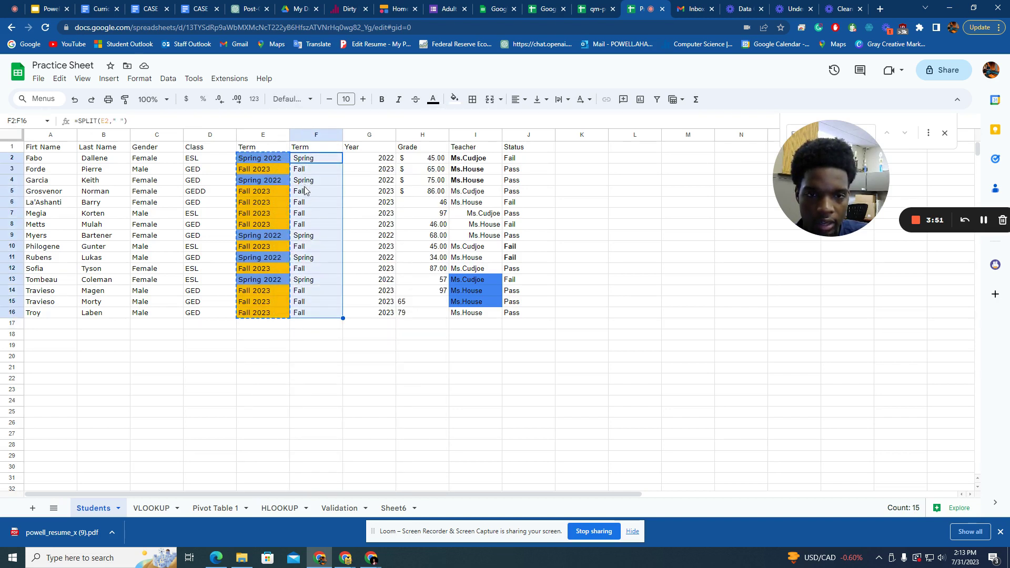
Replace the SPLIT formulas in F2:G16 with their values only, and check a few cells of column F
drag(318, 159, 361, 316)
right_click(335, 168)
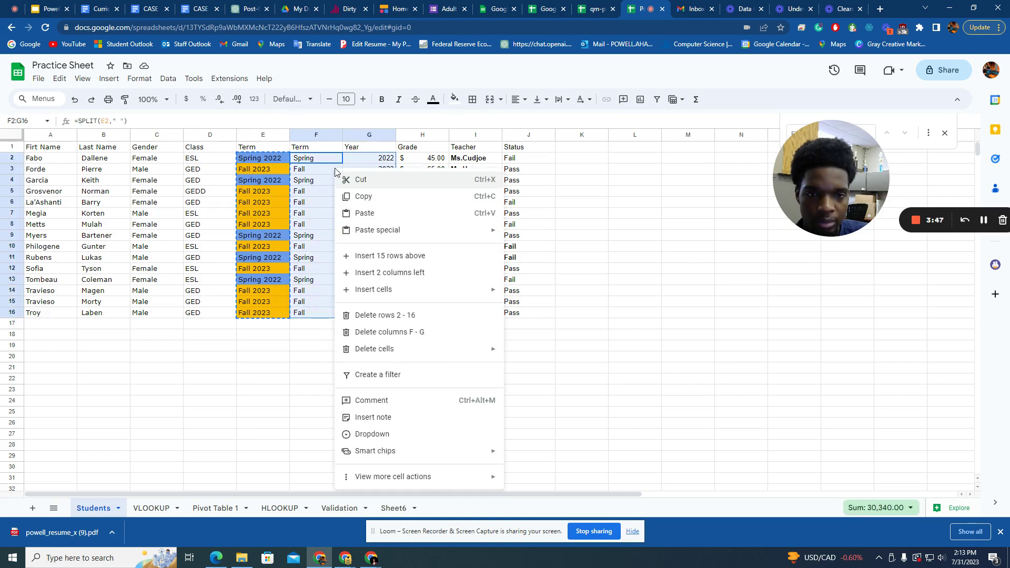
click(375, 198)
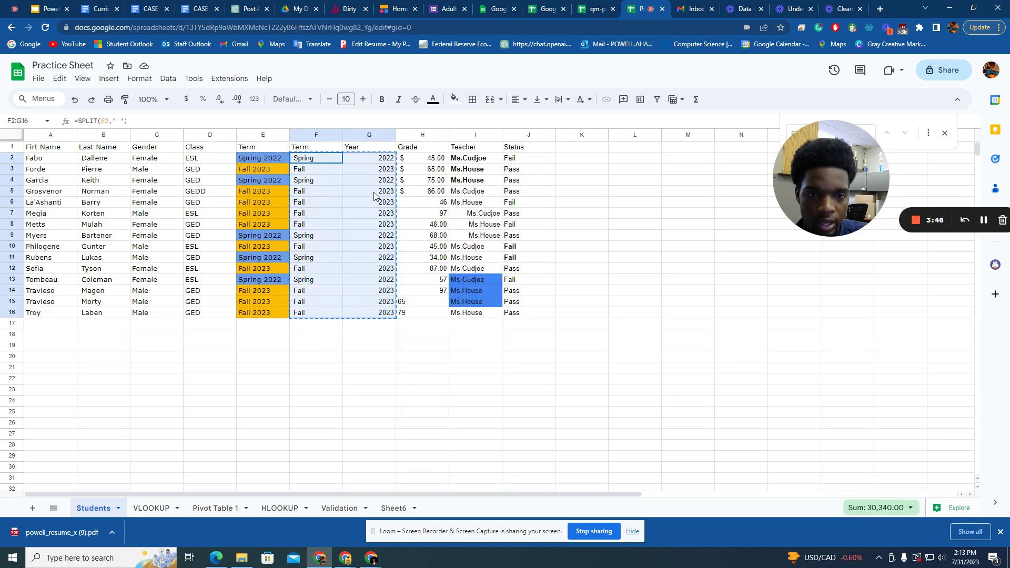
right_click(324, 161)
mouse_move(383, 219)
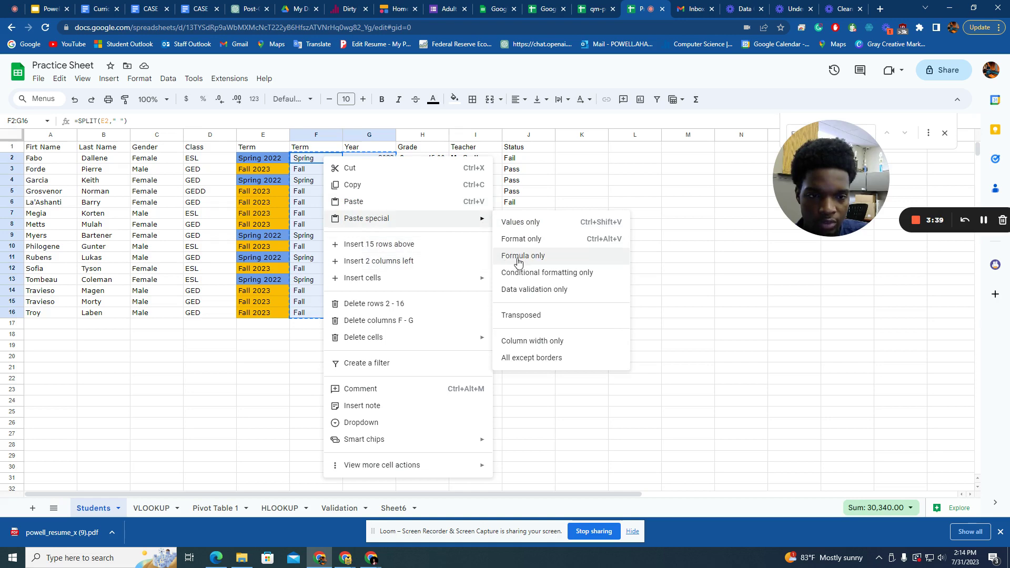
click(522, 223)
click(334, 159)
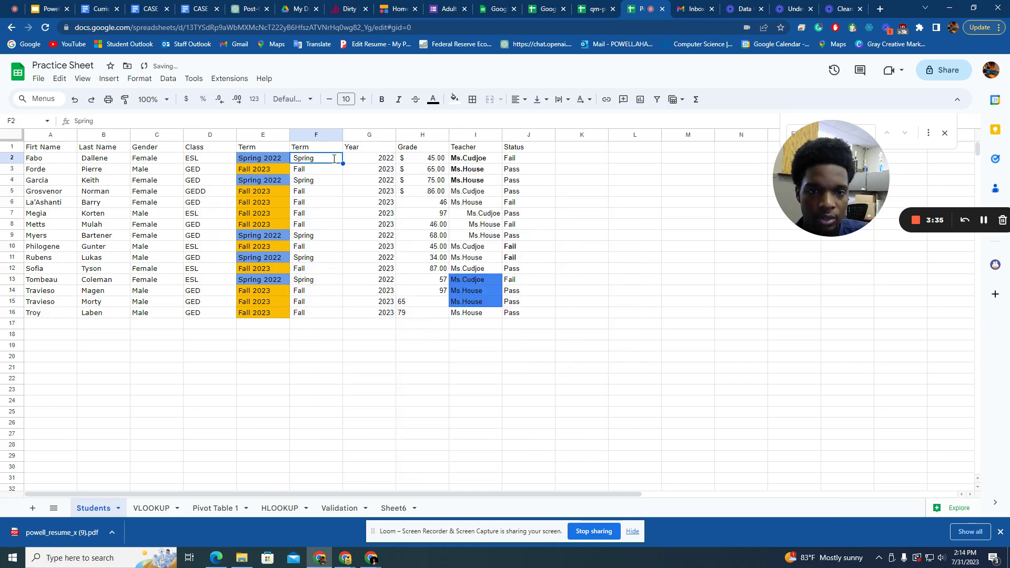
click(330, 182)
double_click(331, 202)
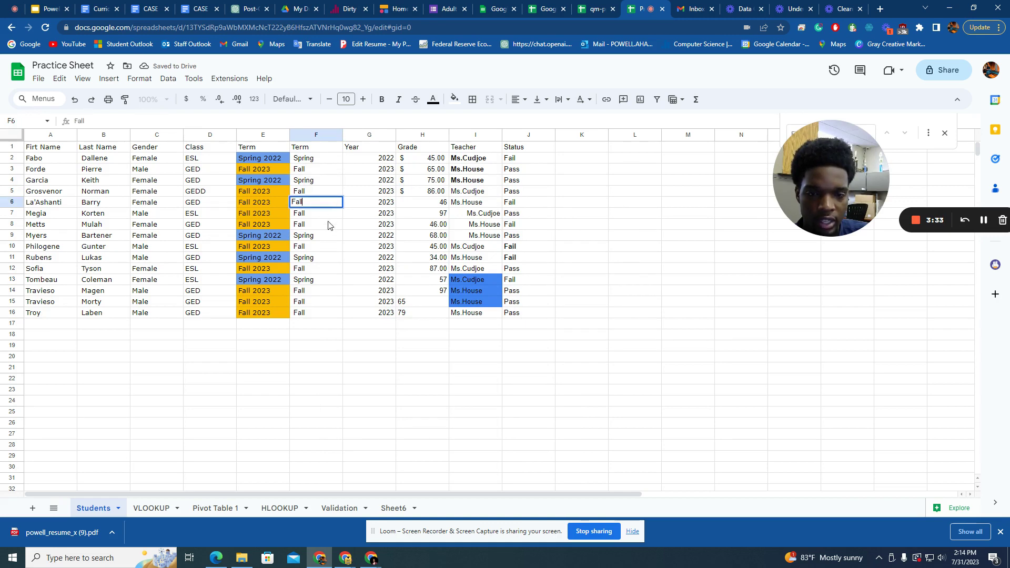
click(330, 225)
click(331, 215)
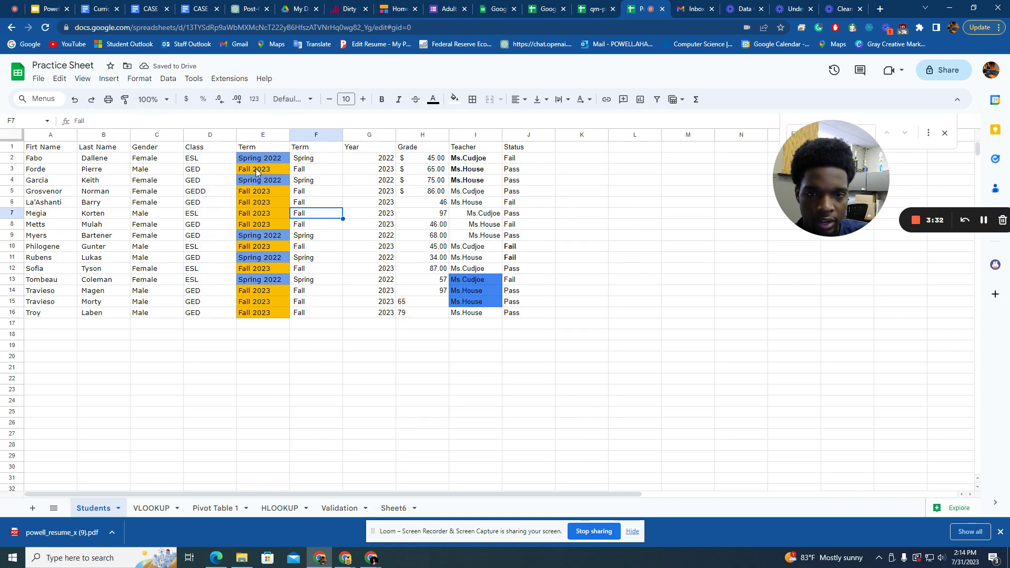
Delete the original combined Term column E
click(257, 135)
right_click(258, 141)
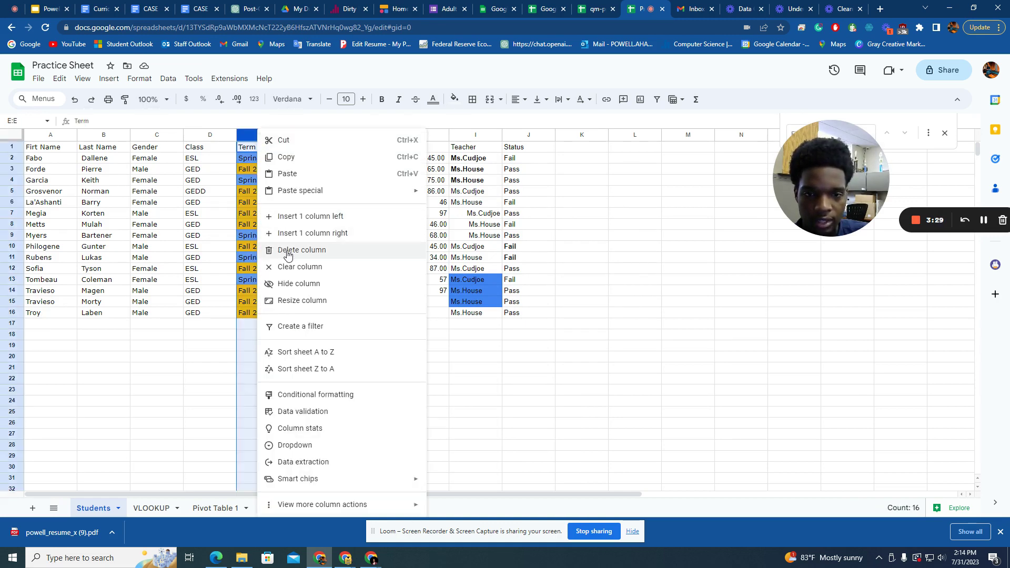
click(279, 247)
click(282, 163)
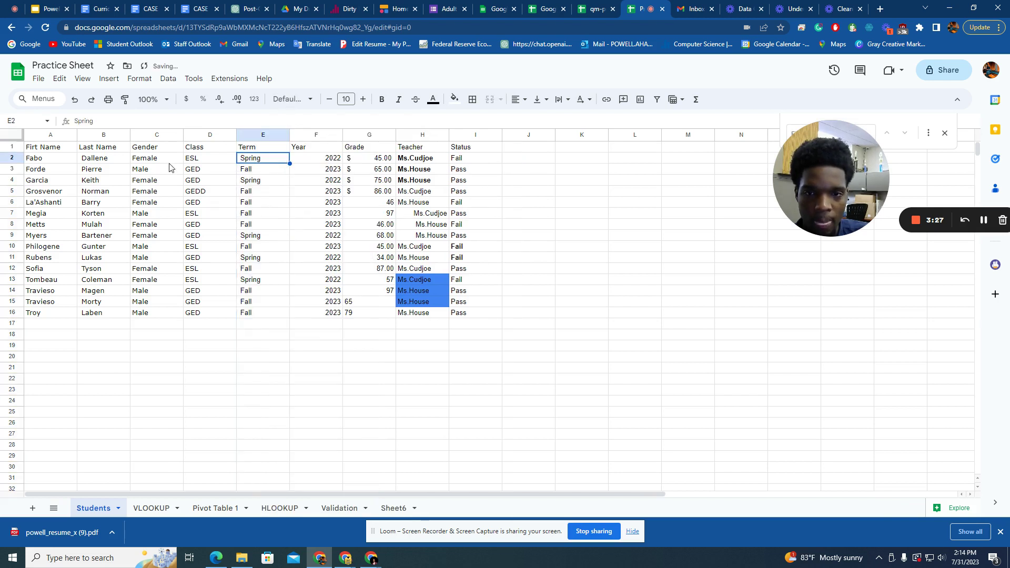
Correct the misspelled class "GEDD" in D5 to "GED"
drag(74, 148, 308, 316)
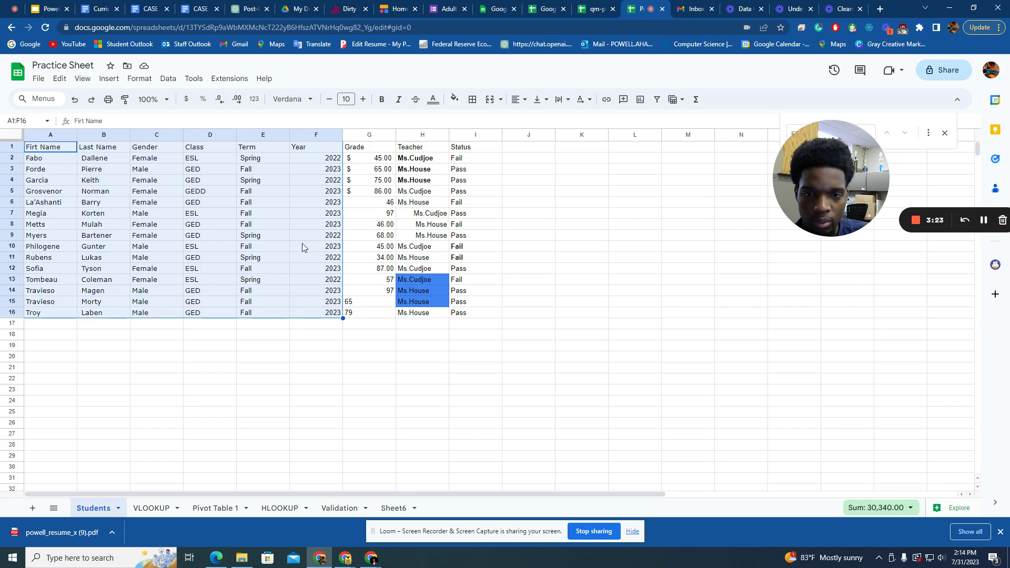
double_click(213, 191)
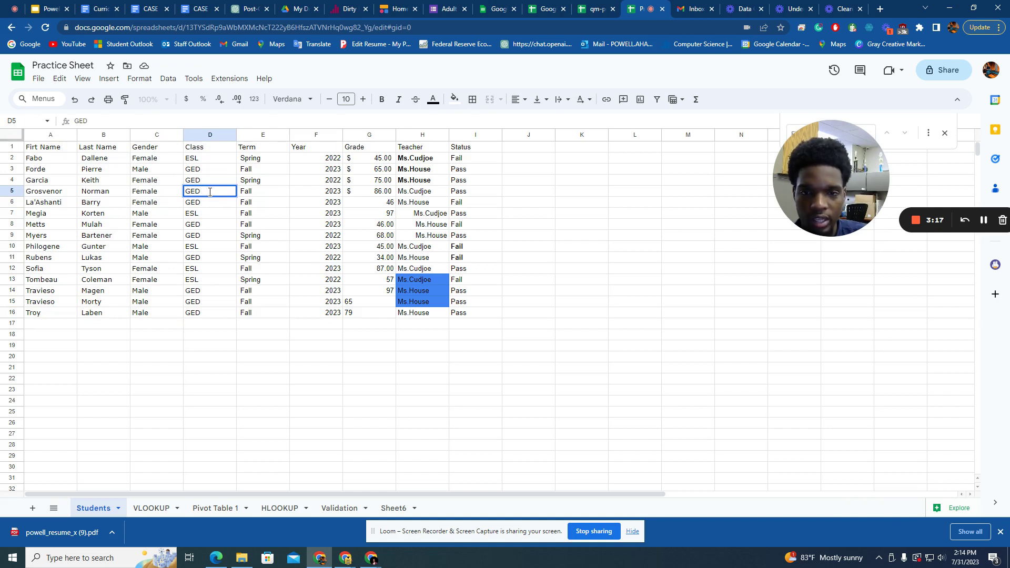
key(Return)
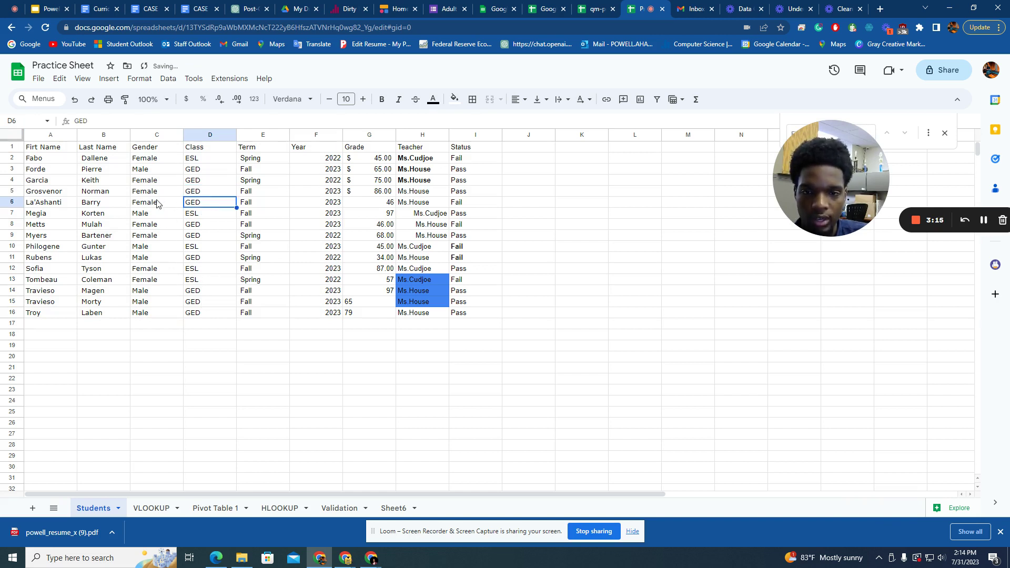
Examine the inconsistent grade displays in column G, comparing G2:G5, G8:G12 and G6:G7
drag(65, 149, 305, 302)
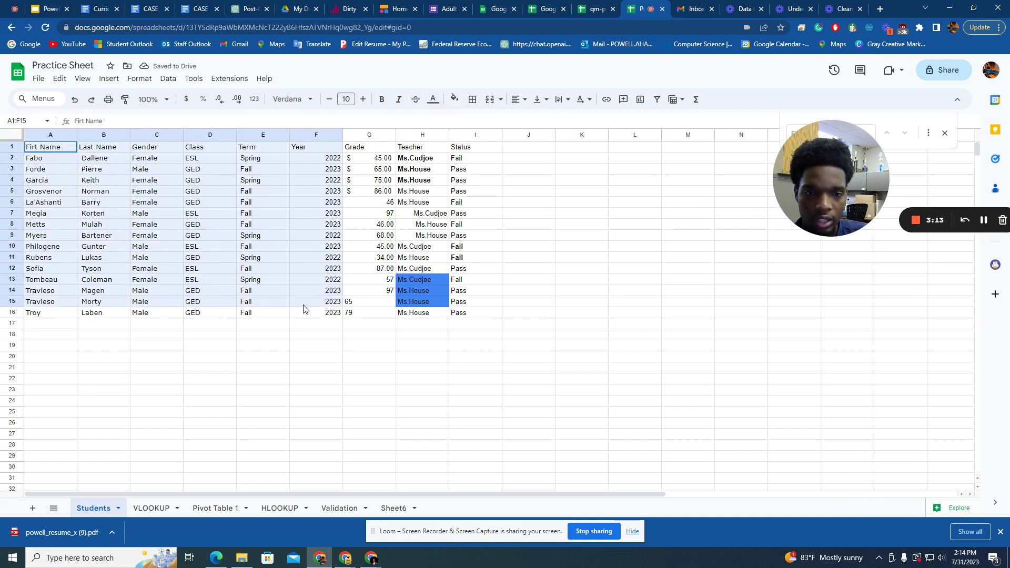
click(391, 238)
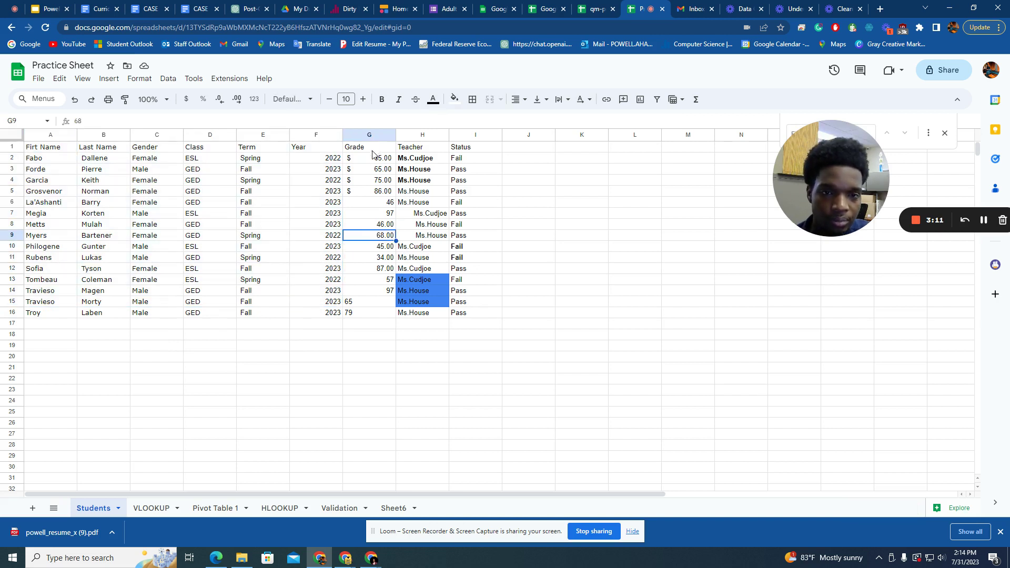
drag(373, 159, 376, 194)
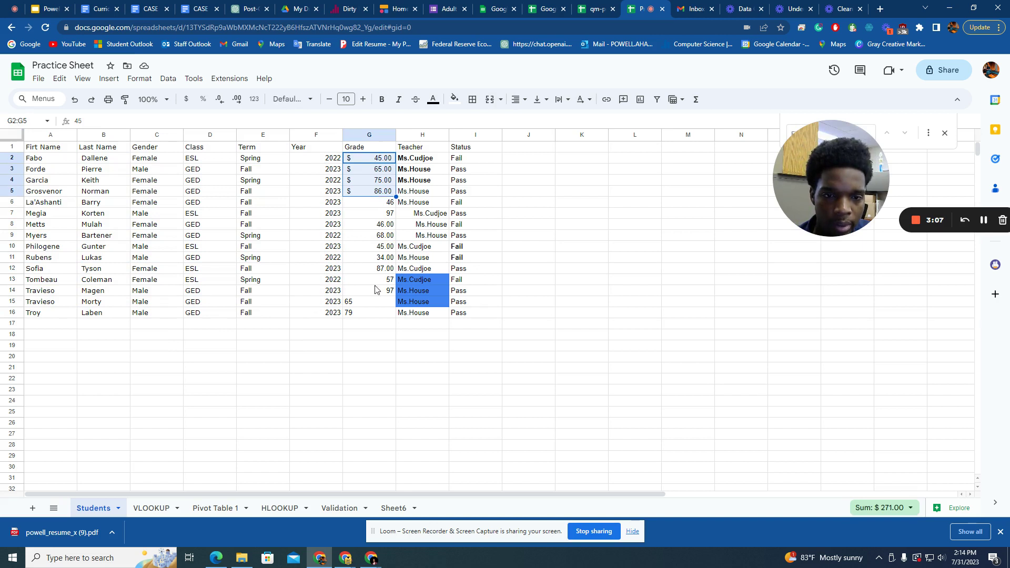
drag(370, 227, 372, 269)
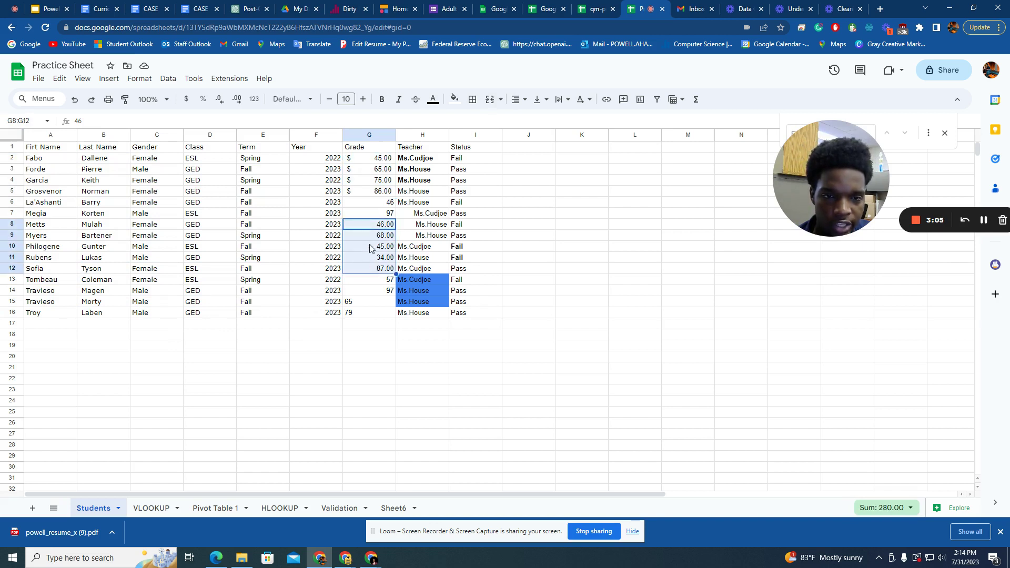
click(374, 204)
drag(375, 213, 376, 215)
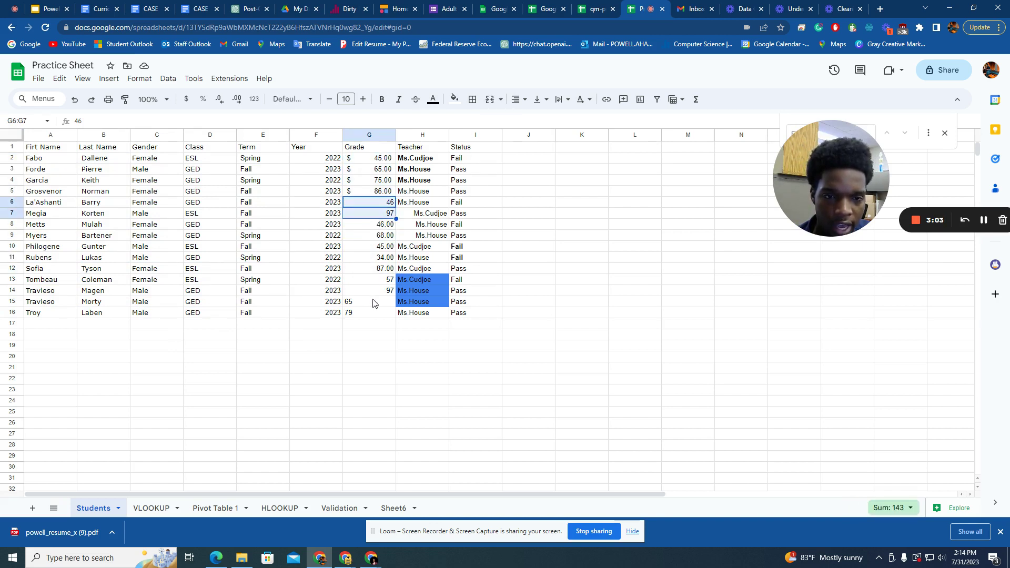
Check which number formats are applied to the grade ranges G15:G16, G2:G5, G8:G12 and G6:G7
drag(374, 303, 374, 315)
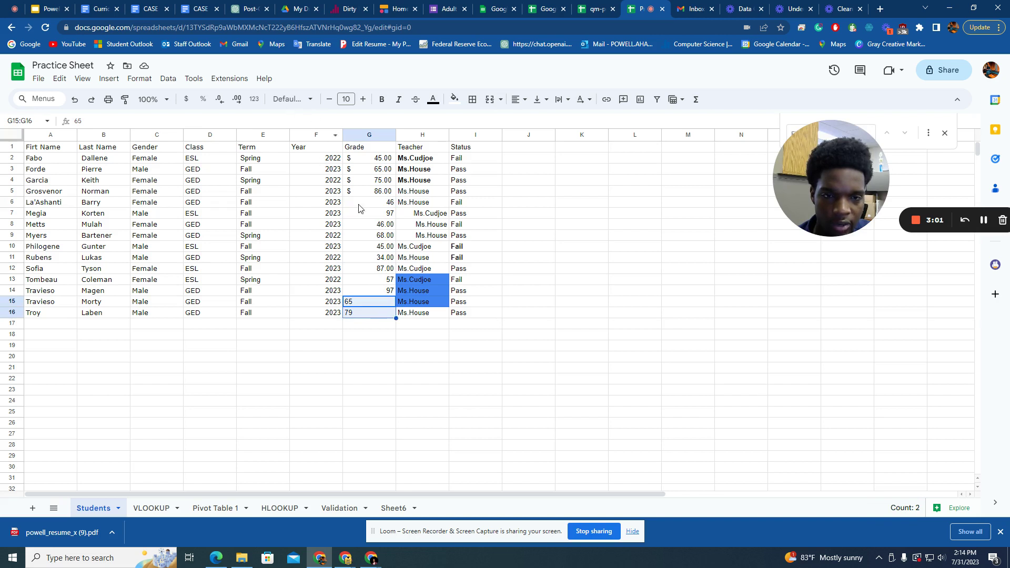
click(254, 99)
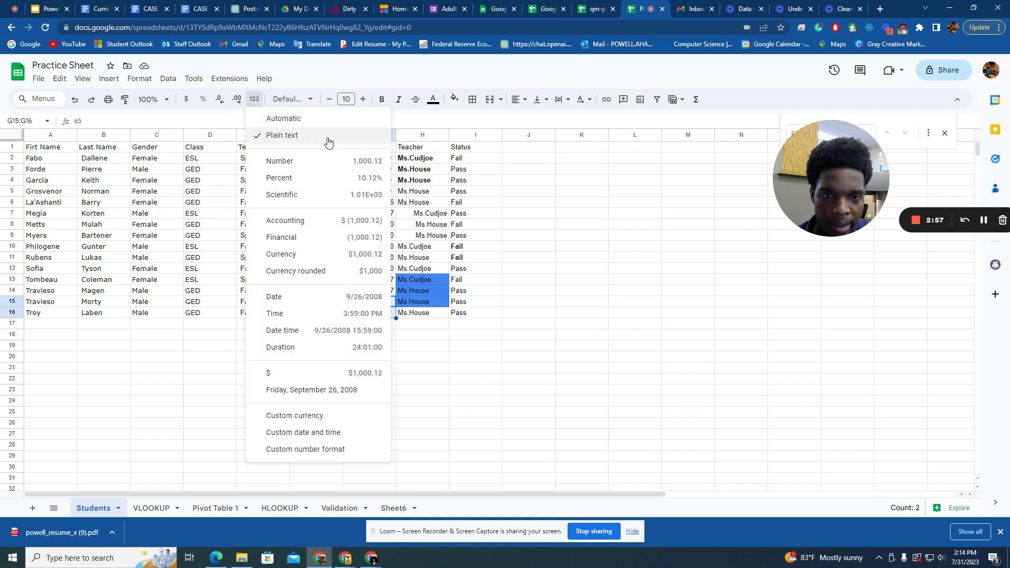
click(421, 246)
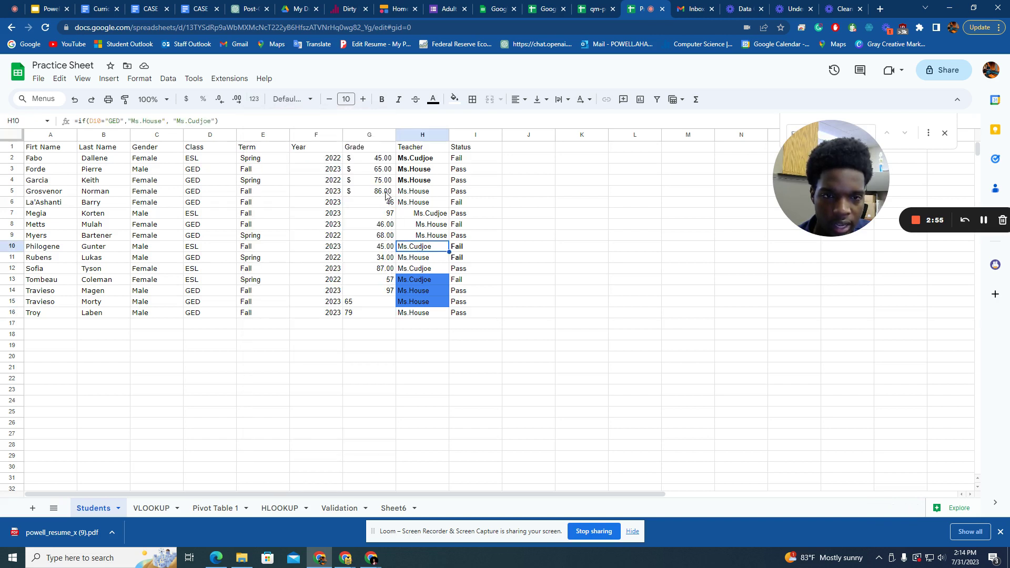
drag(372, 158, 372, 192)
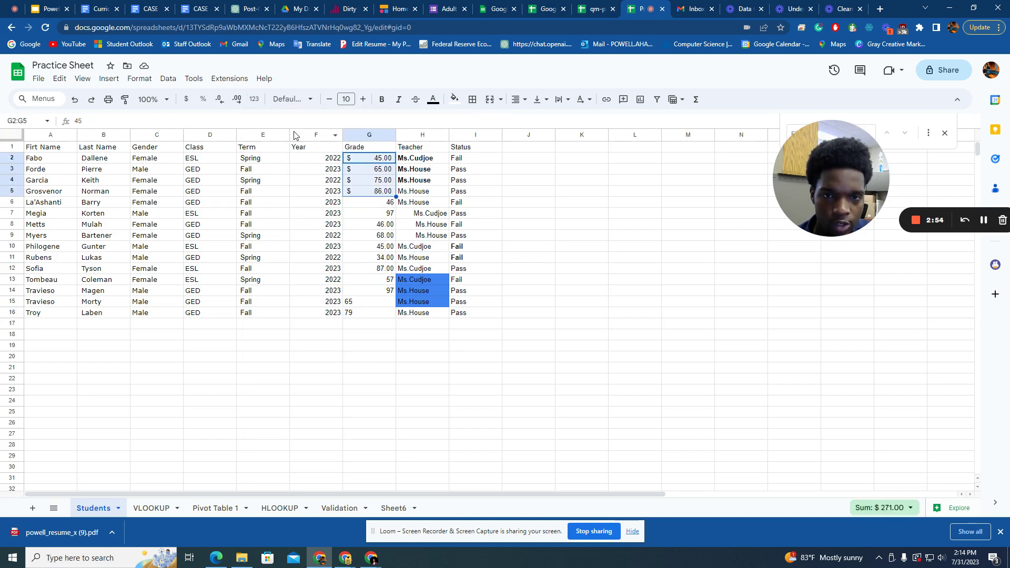
click(254, 99)
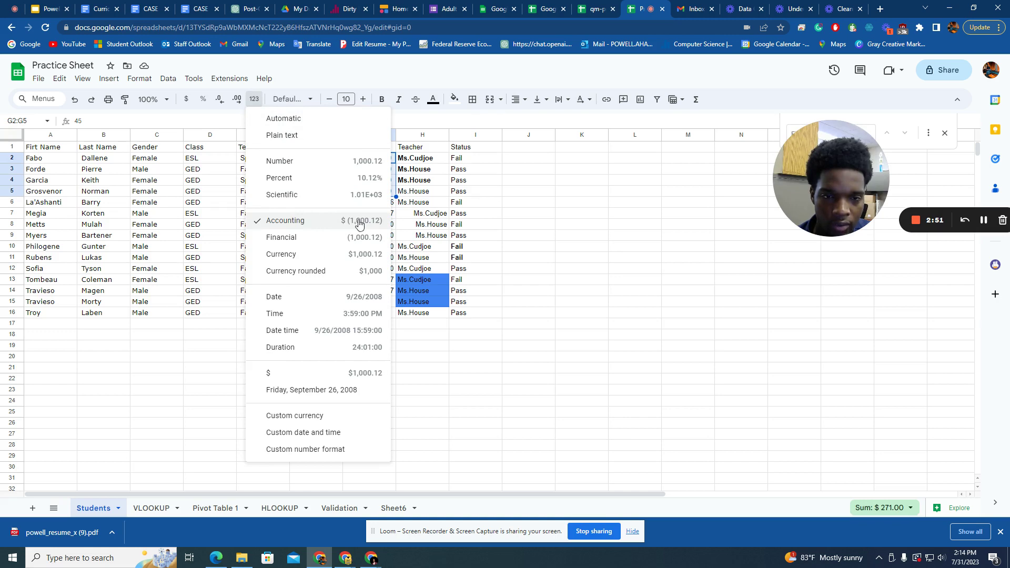
click(403, 225)
drag(377, 225, 371, 268)
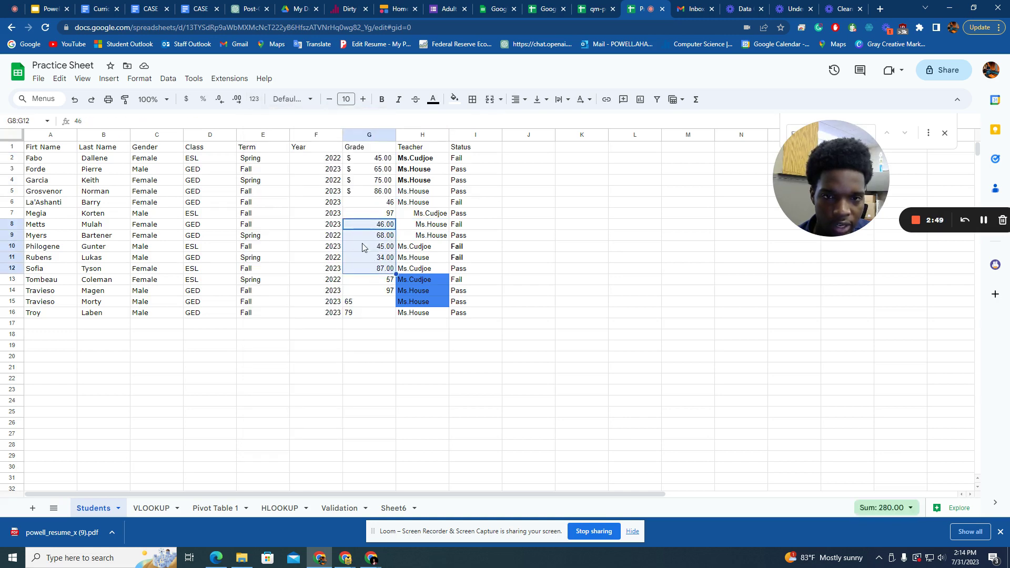
click(254, 98)
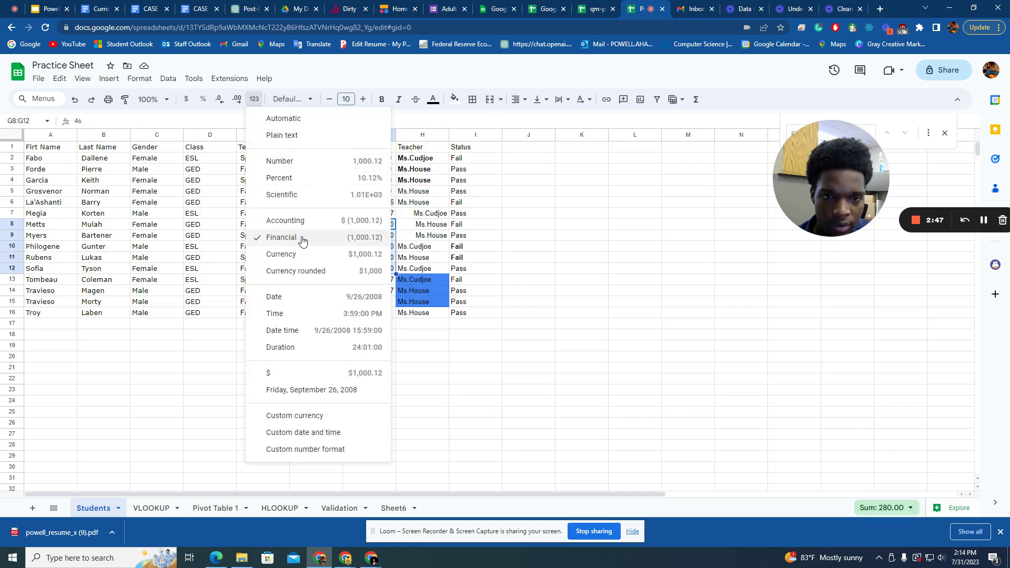
click(359, 237)
drag(381, 203, 380, 214)
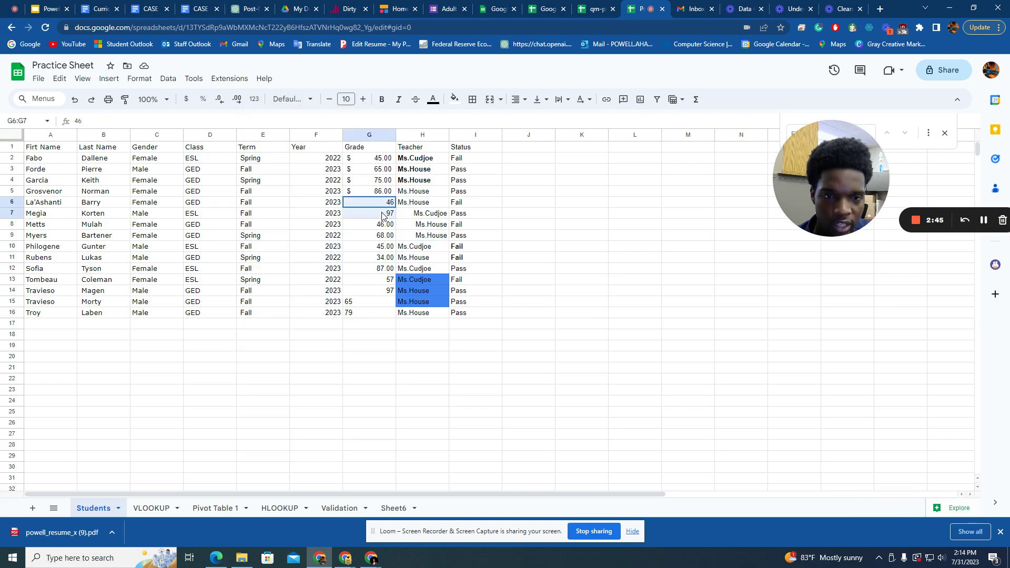
click(254, 99)
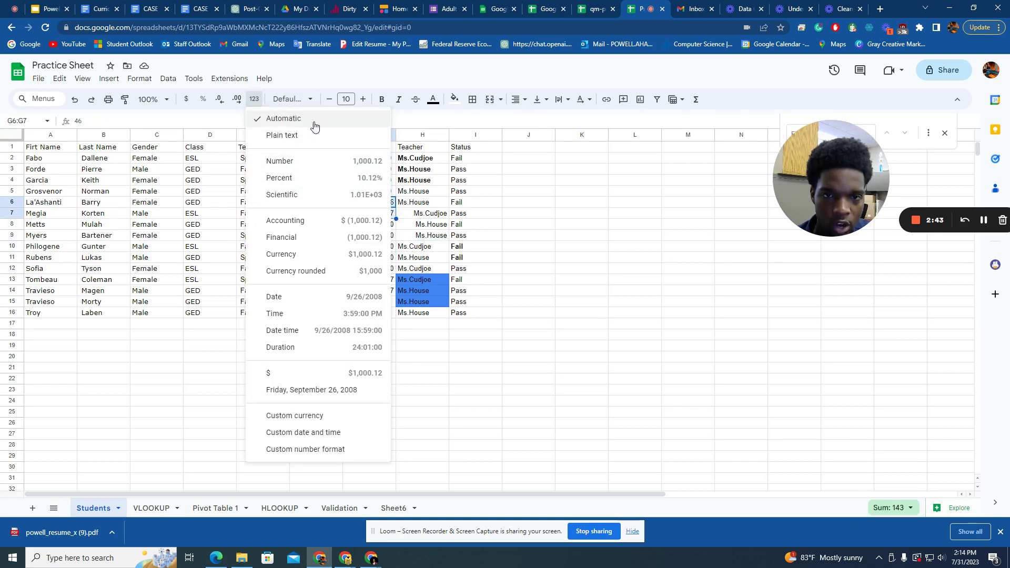
click(424, 226)
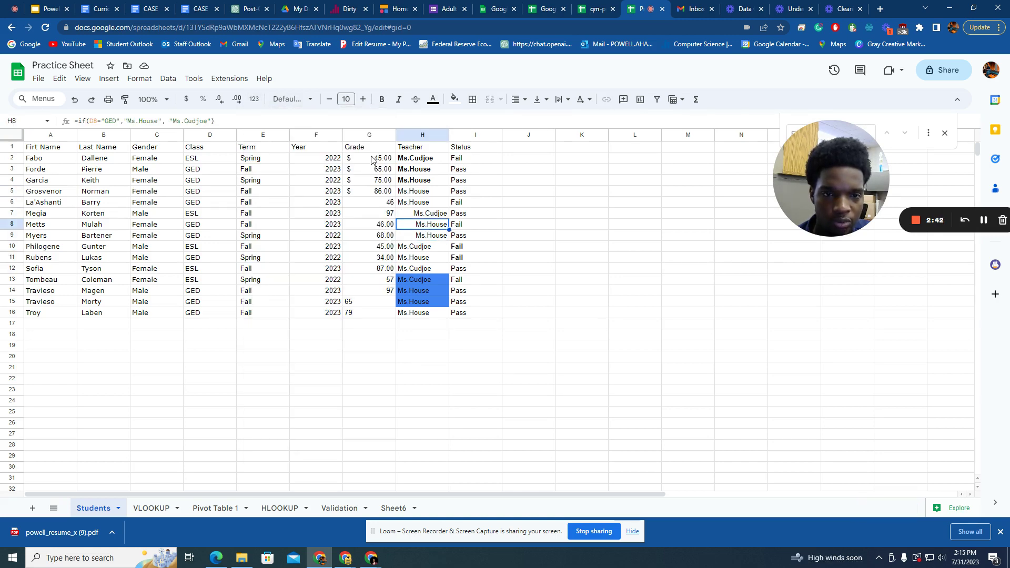
Format all grades in G2:G16 as Number with no decimal places, and review the range
drag(371, 159, 374, 314)
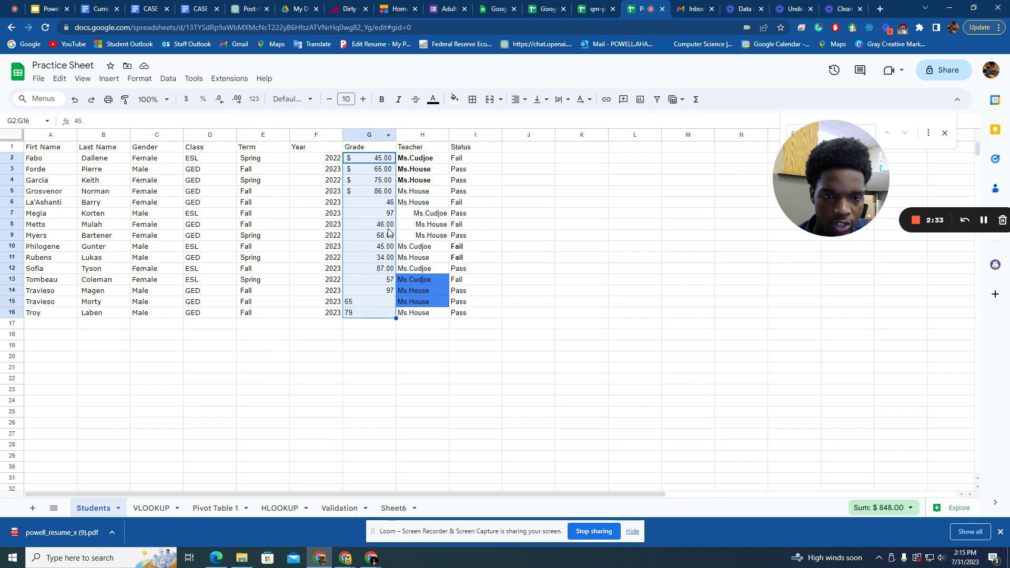
click(255, 100)
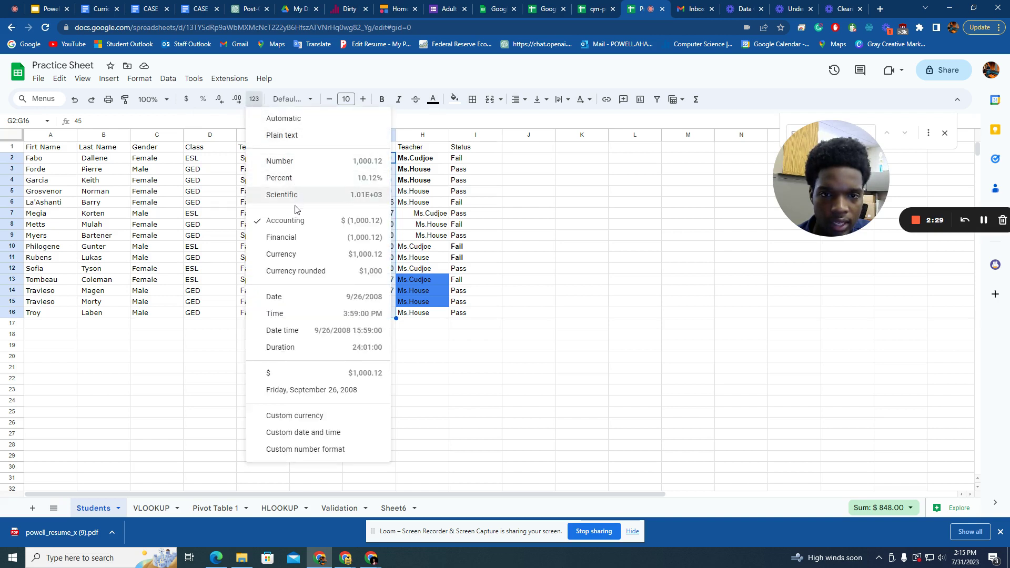
click(319, 166)
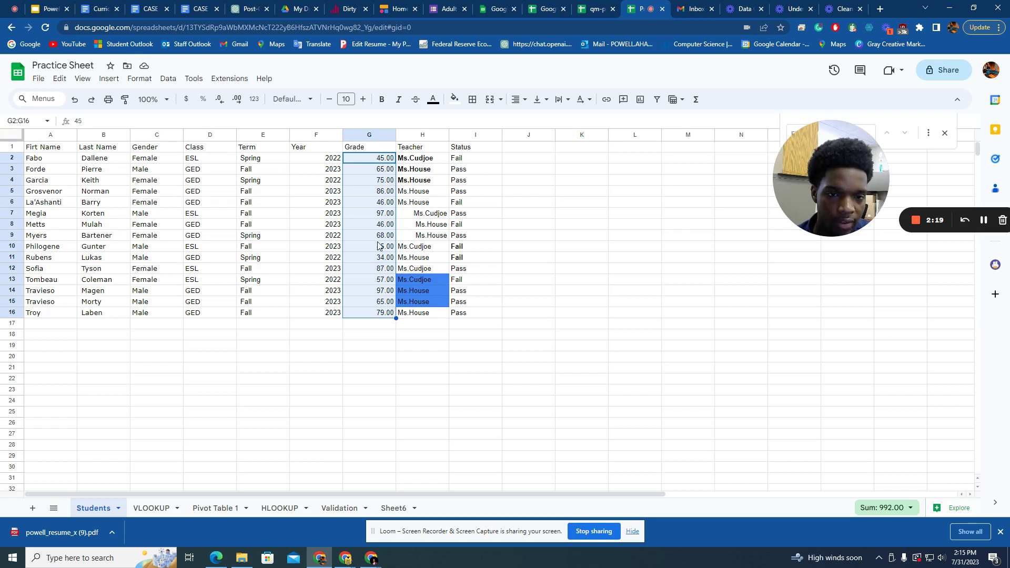
click(221, 100)
click(220, 100)
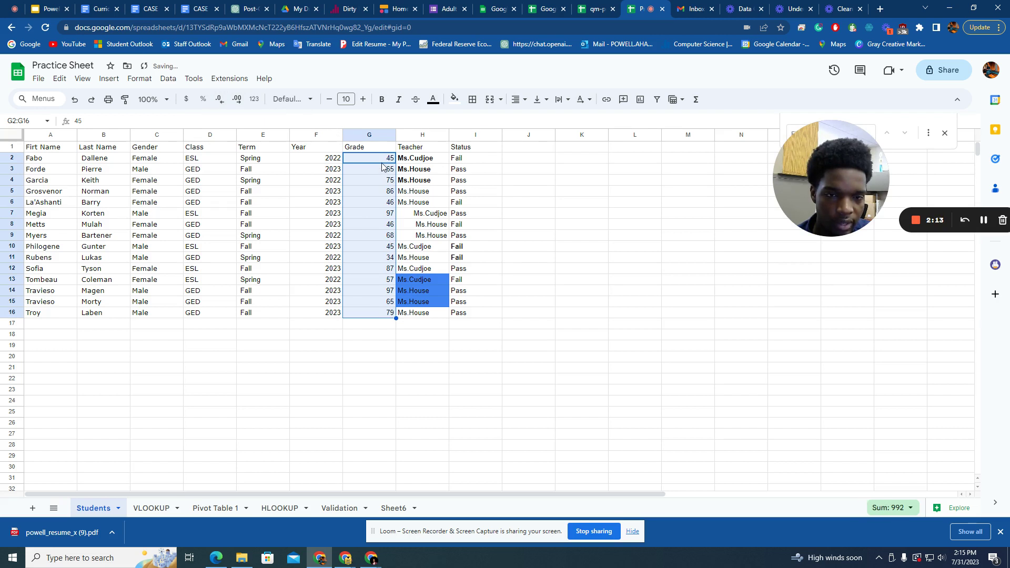
click(384, 268)
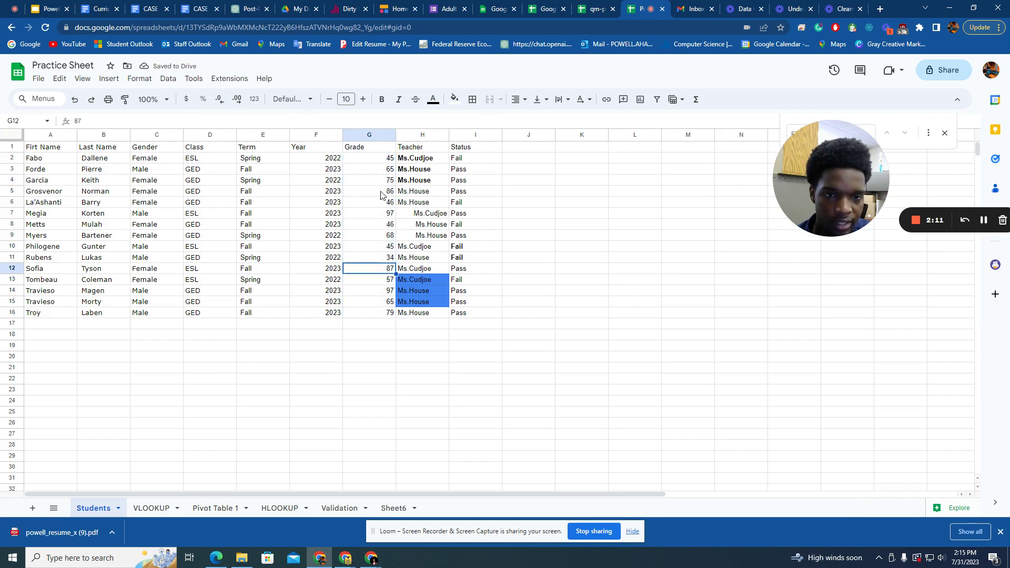
drag(372, 160, 371, 315)
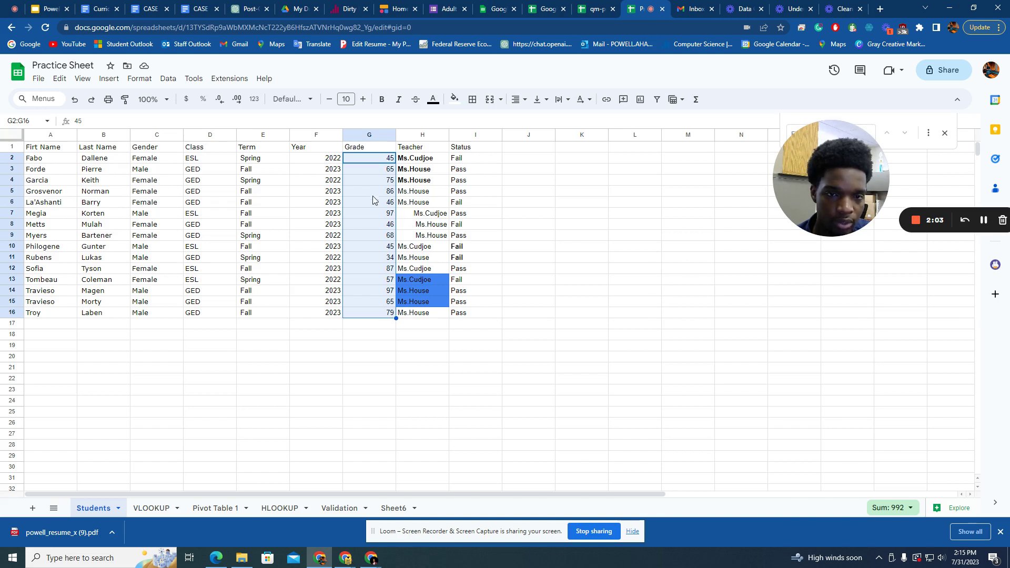
Check the teacher formulas in column H cell by cell, from H2 down to H8
click(414, 170)
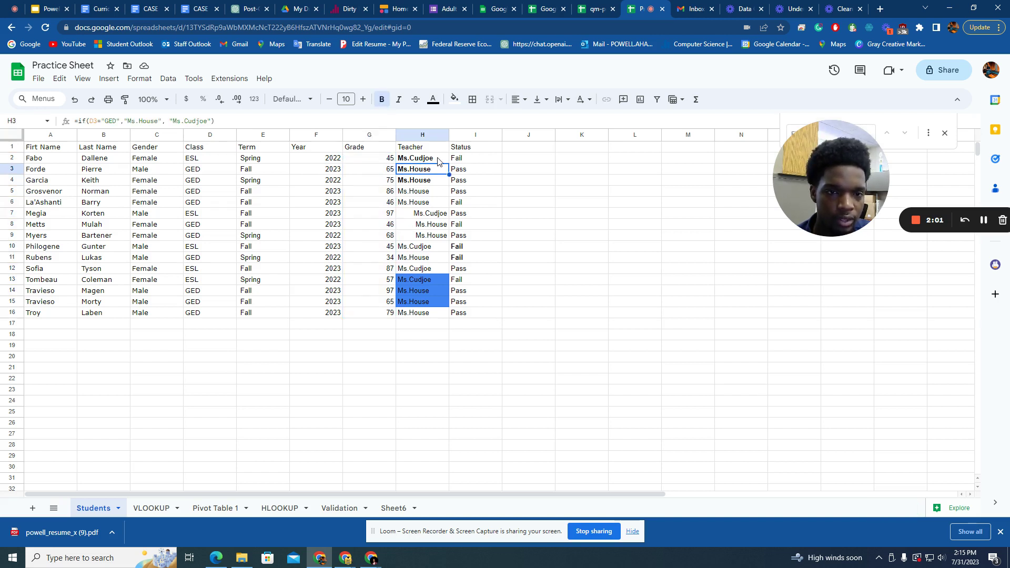
click(434, 157)
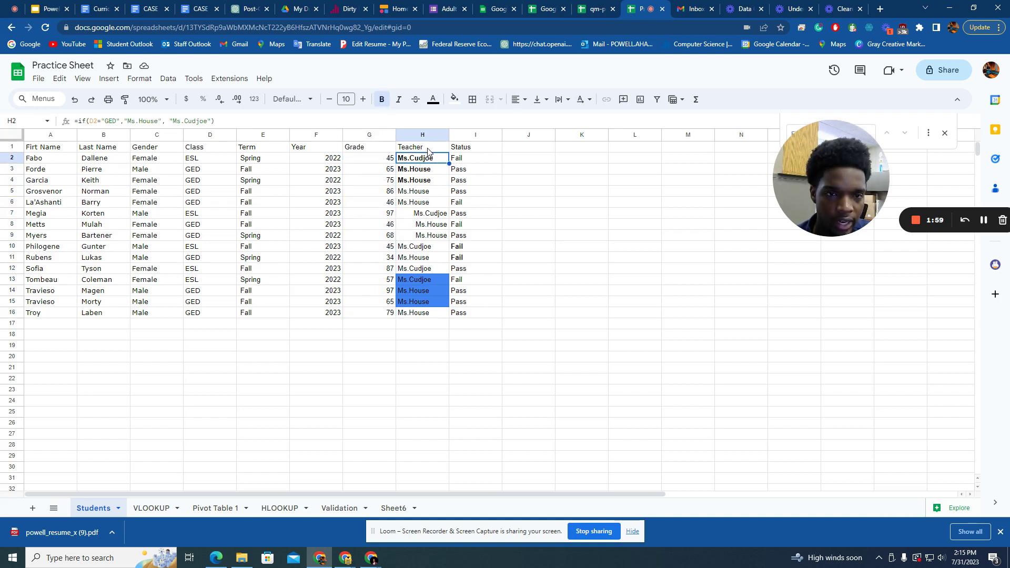
drag(429, 158, 432, 172)
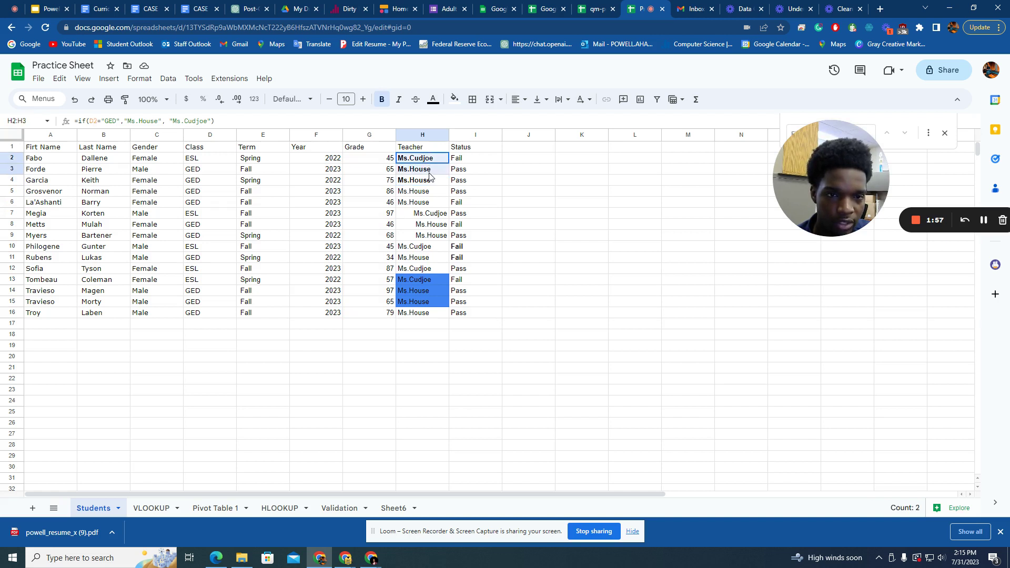
click(432, 181)
click(434, 193)
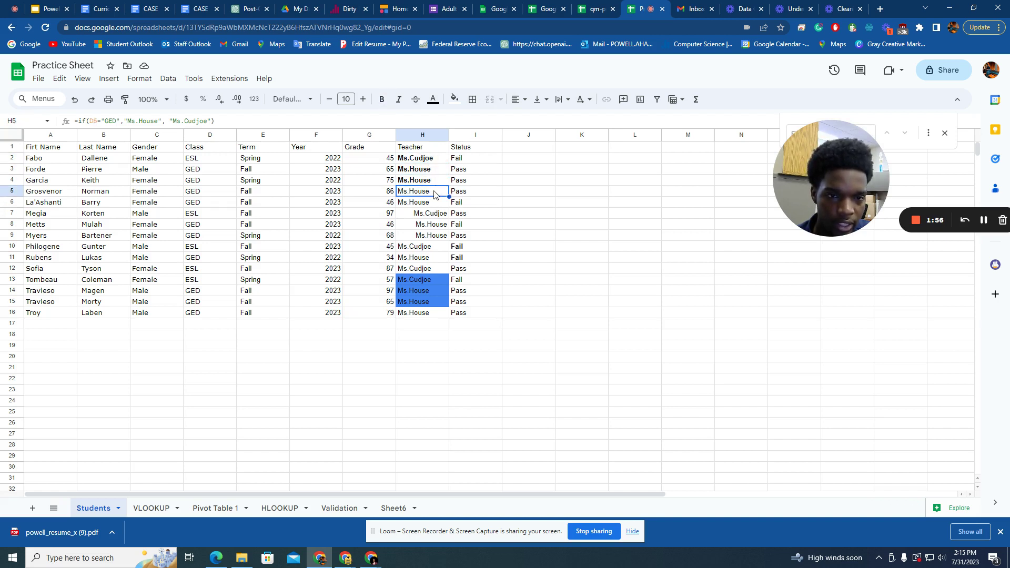
click(432, 203)
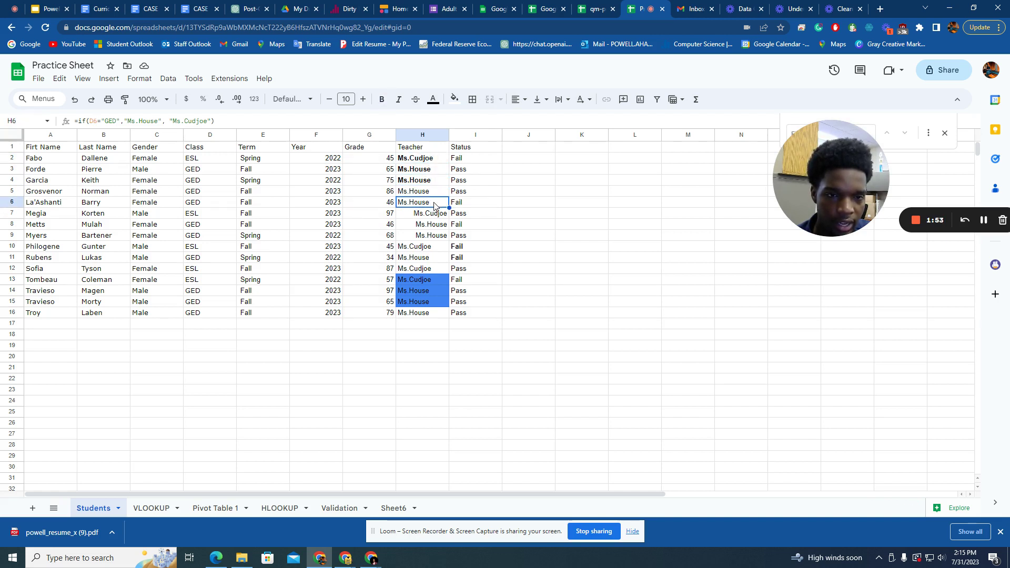
click(439, 217)
click(442, 227)
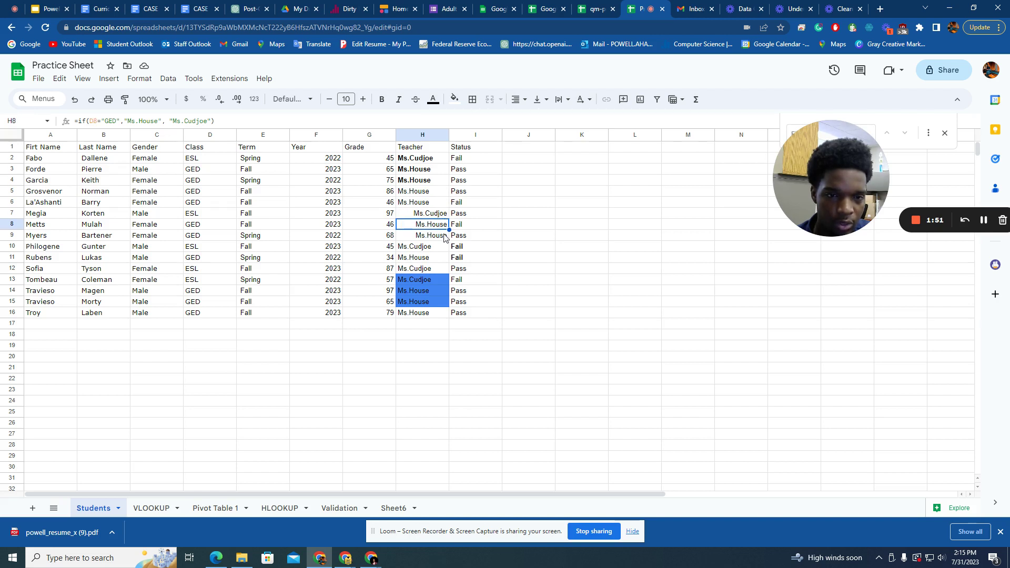
click(470, 247)
click(417, 159)
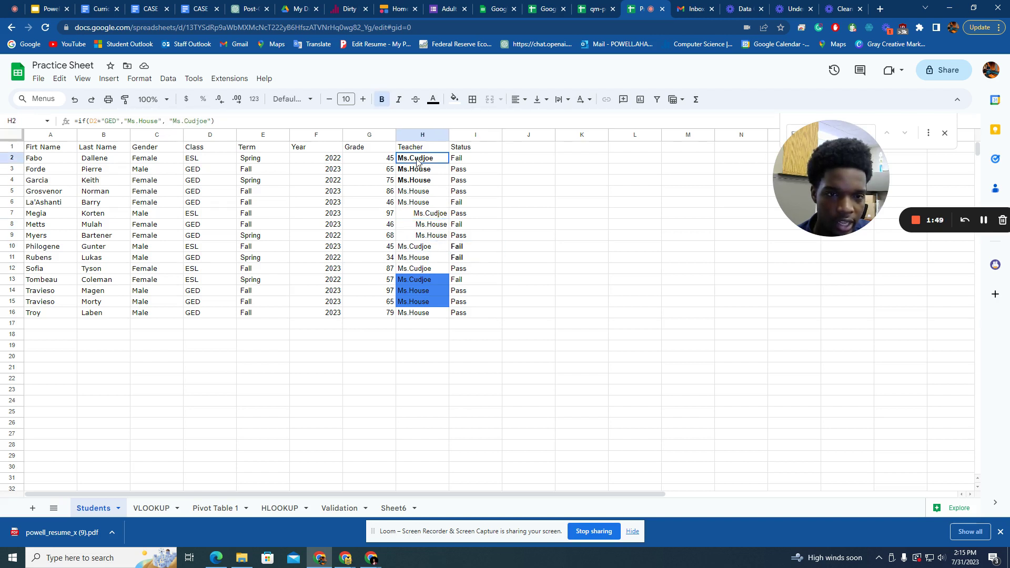
Examine the inconsistent formatting of the Teacher column: alignment in H7:H9, fill color in H13:H15 and bold text in H2:H4
drag(416, 162, 412, 316)
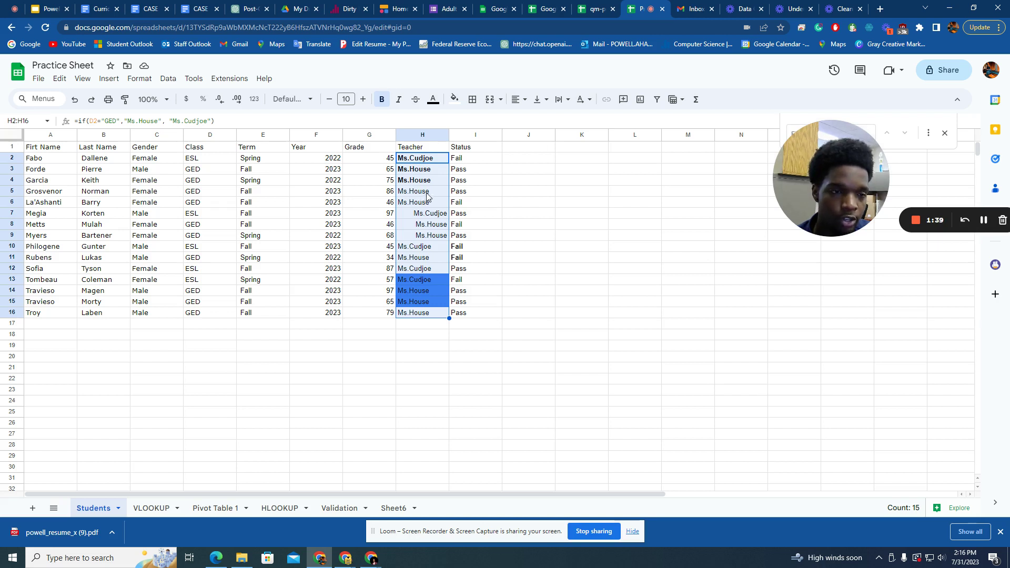
click(446, 224)
drag(430, 213, 431, 236)
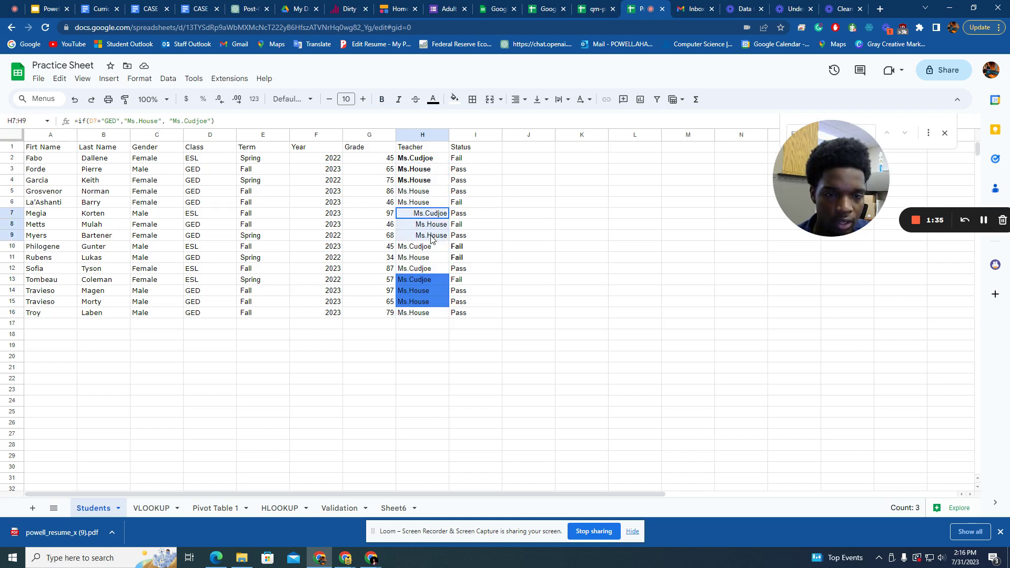
drag(406, 162, 435, 301)
click(438, 294)
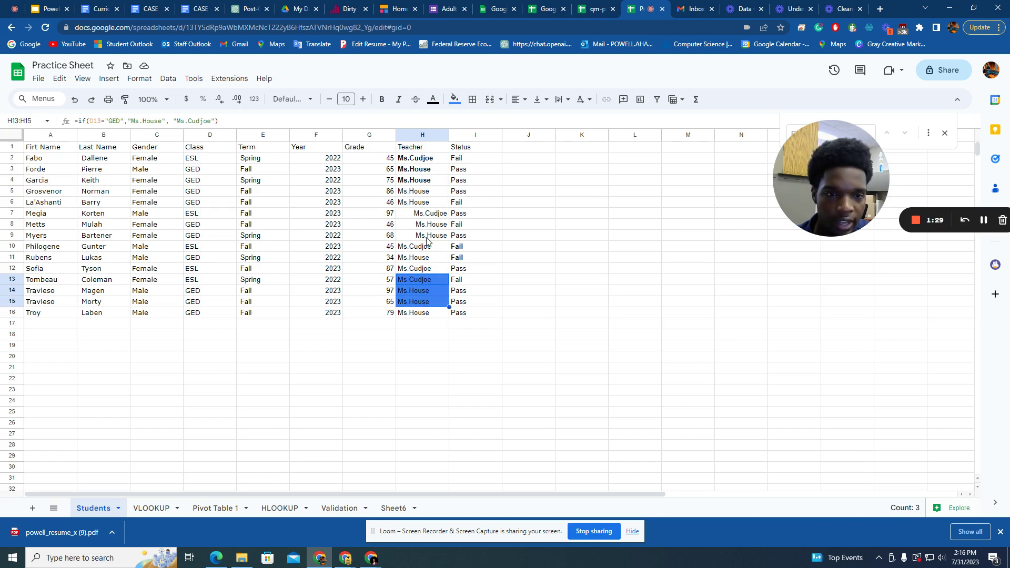
drag(411, 160, 414, 186)
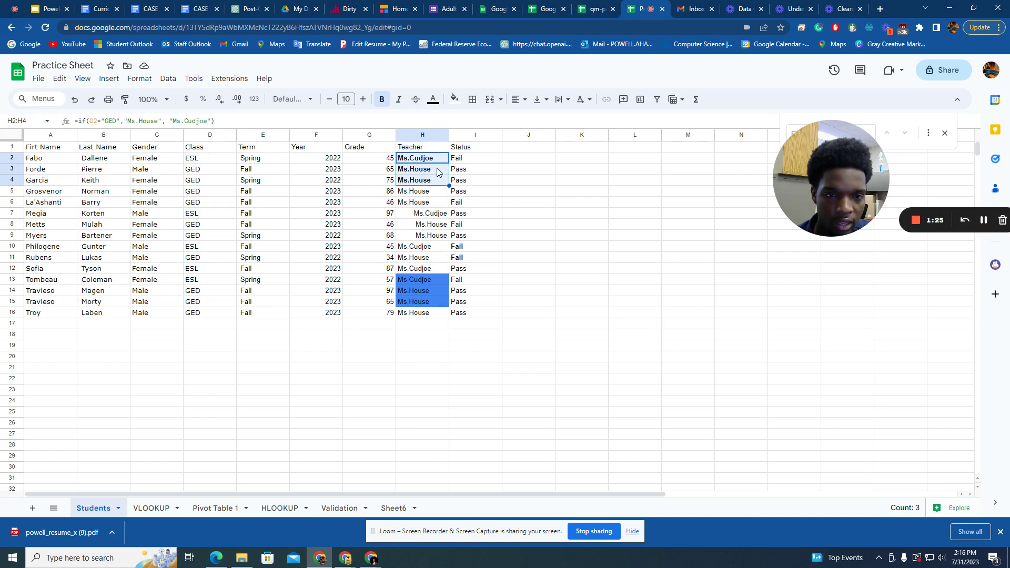
click(517, 212)
Left-align all teacher names in H2:H16
drag(404, 160, 415, 315)
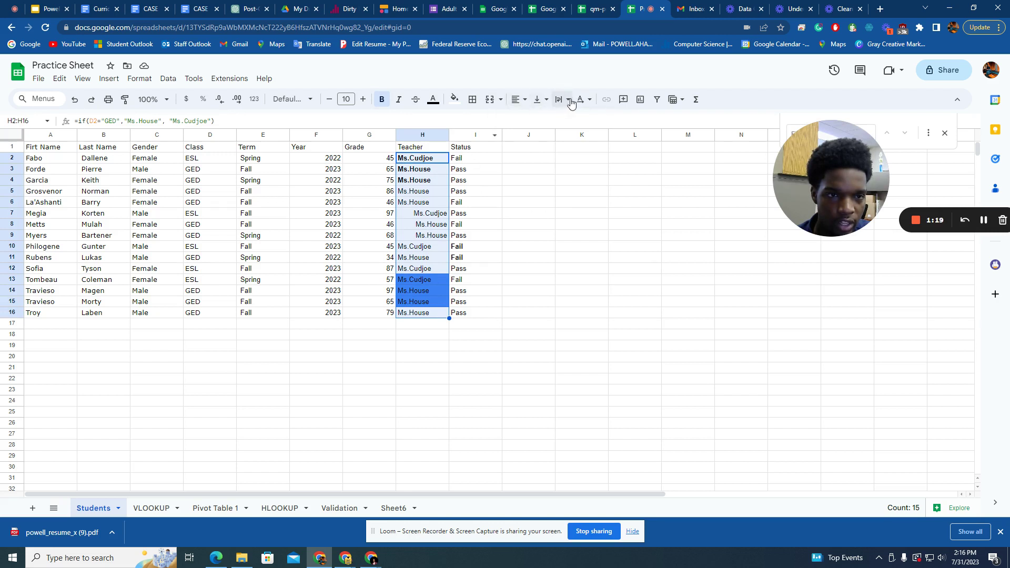
click(519, 99)
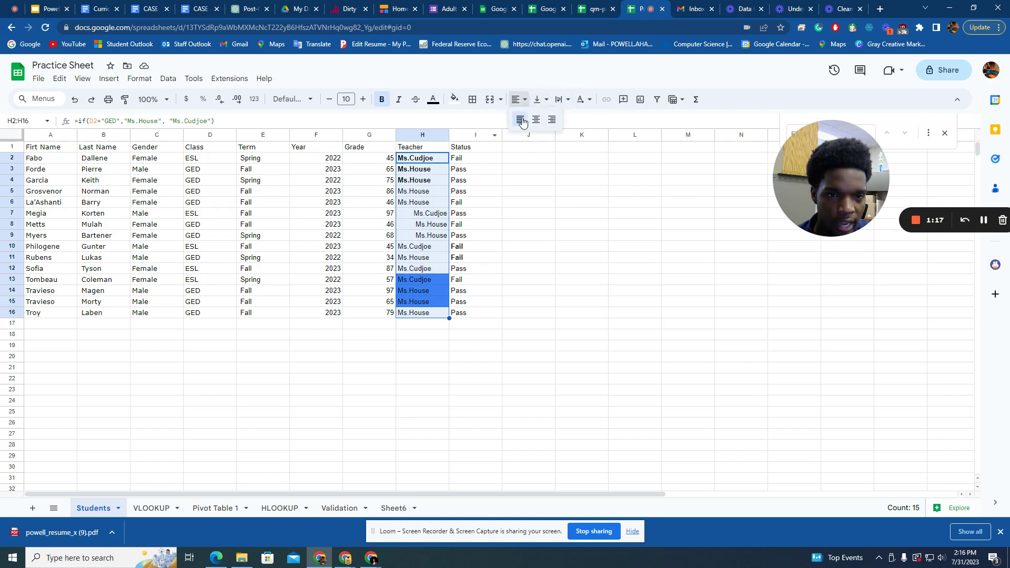
click(521, 120)
Remove the bold formatting from the teacher names in H2:H4
drag(441, 158, 436, 184)
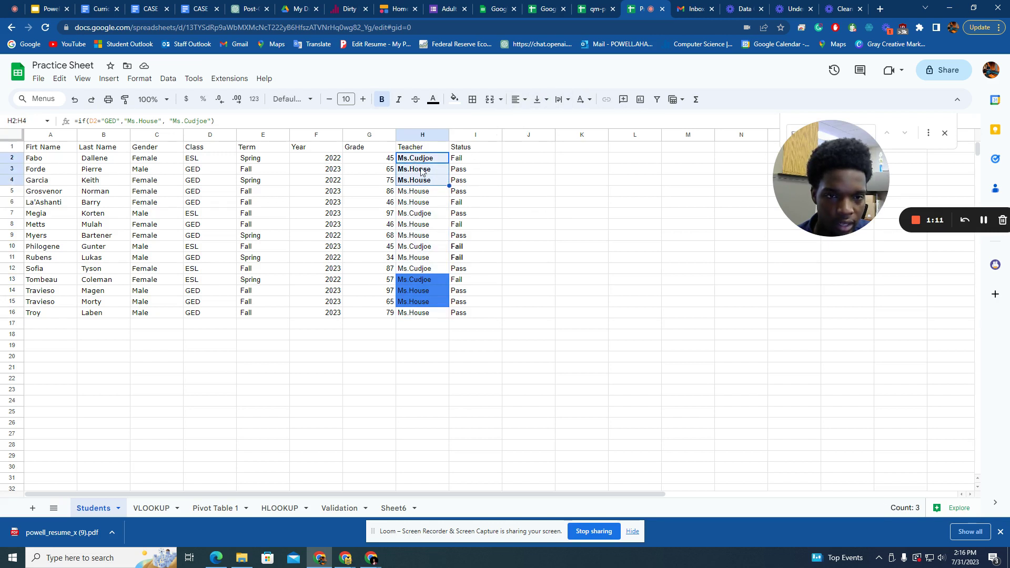
click(383, 100)
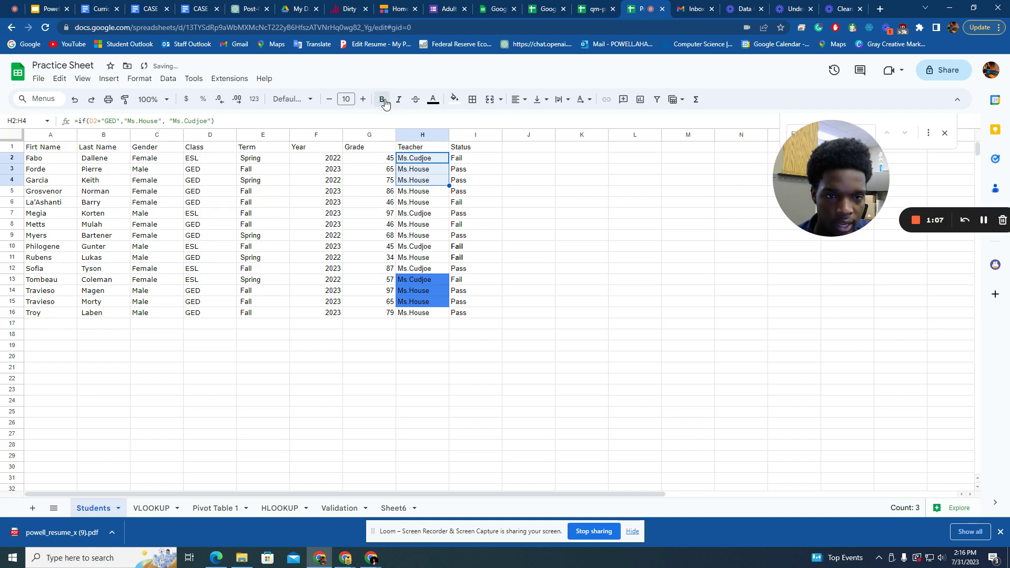
click(432, 247)
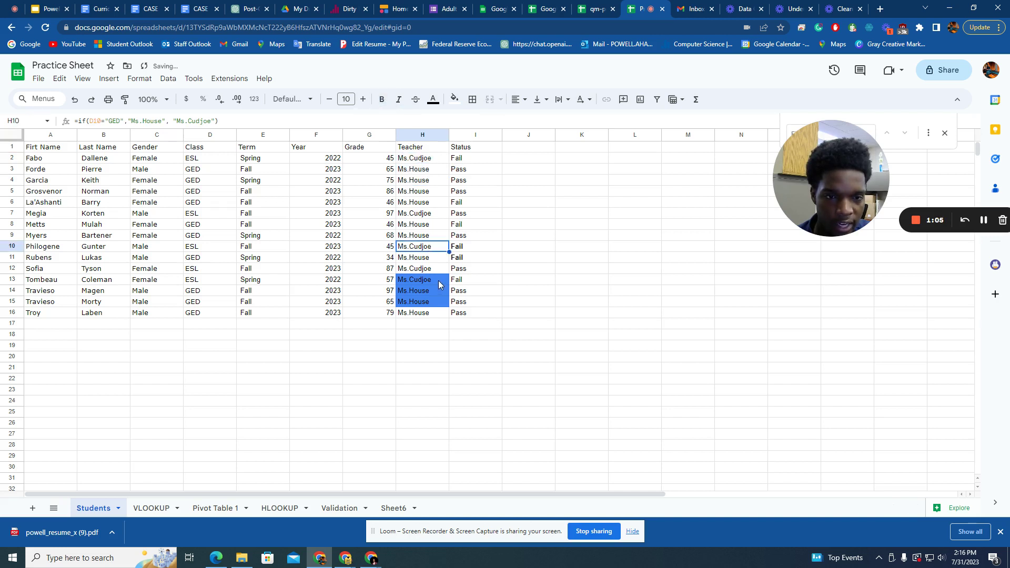
Reset the fill color of the teacher cells H13:H15 and review the whole Teacher range H2:H16
drag(437, 280, 440, 306)
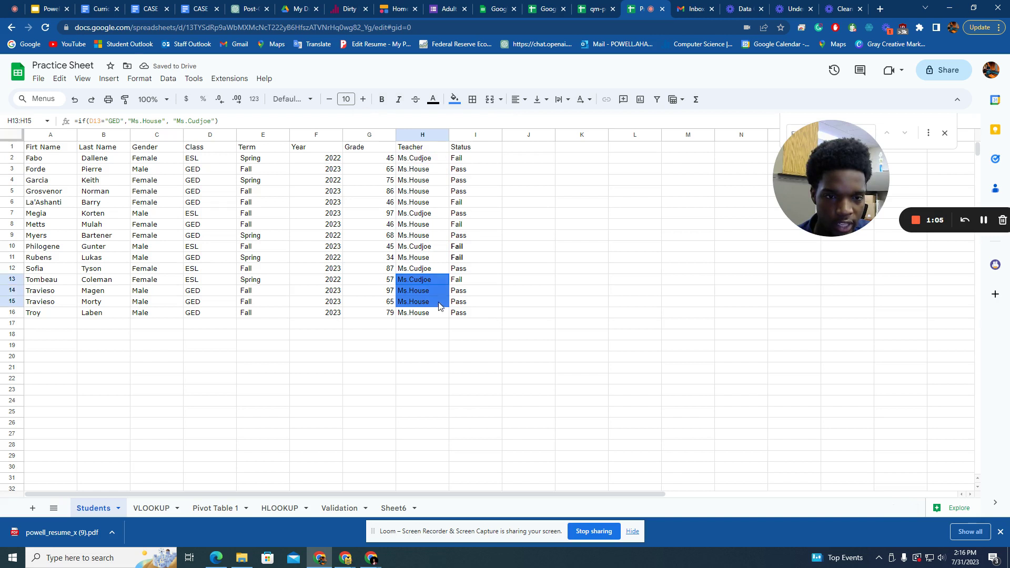
click(453, 100)
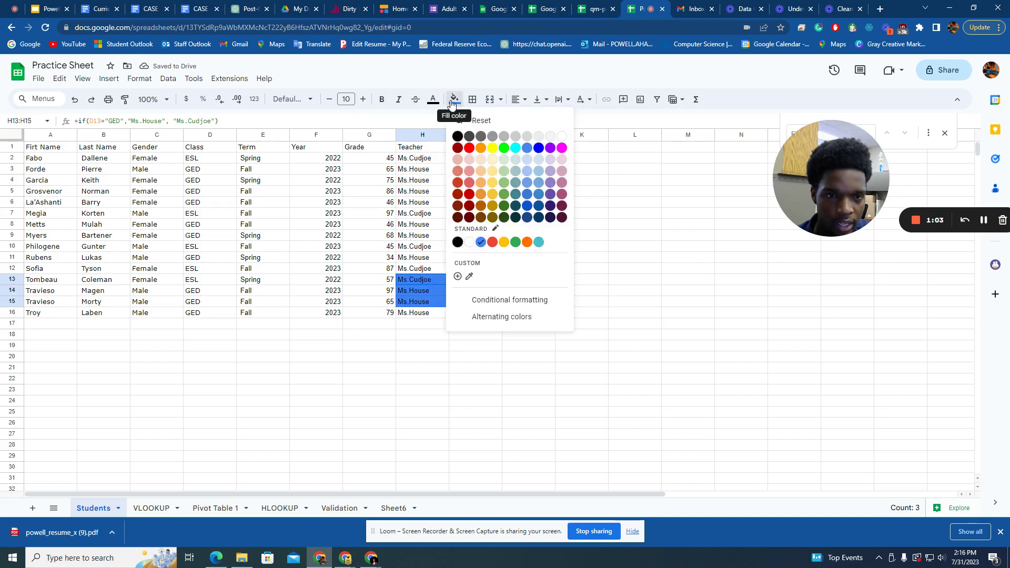
click(505, 123)
drag(427, 314, 424, 160)
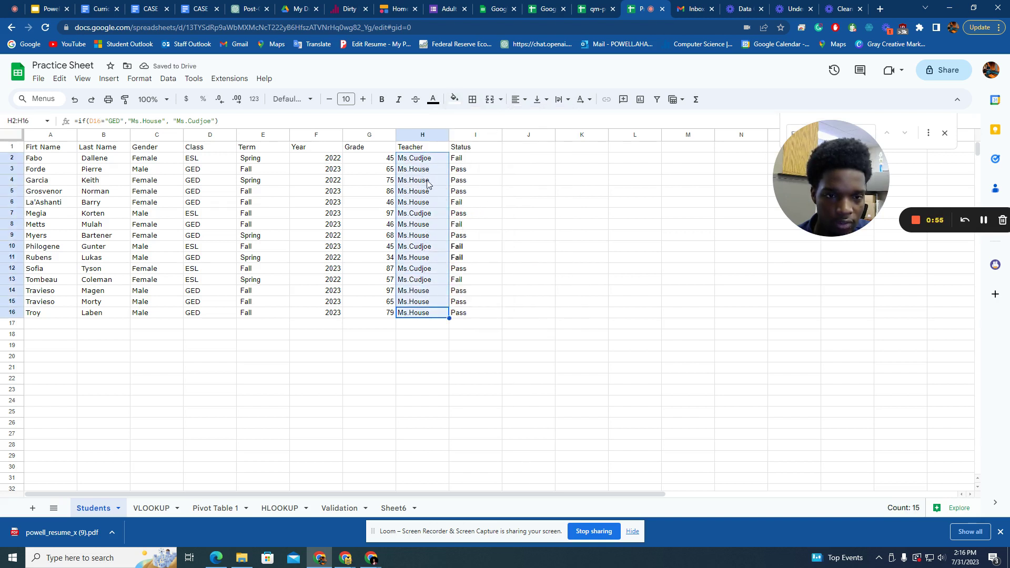
click(426, 274)
click(433, 324)
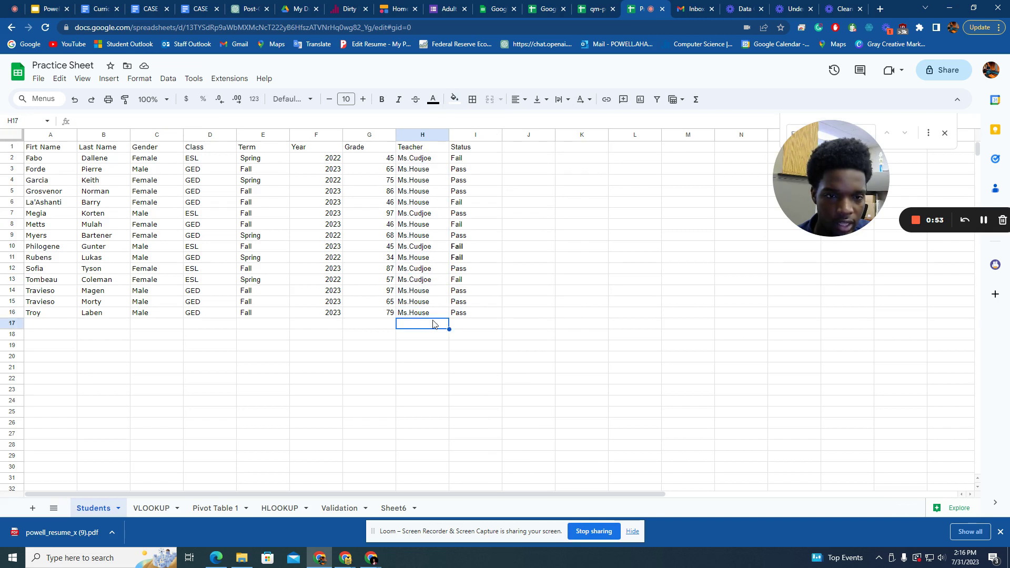
drag(422, 162, 426, 315)
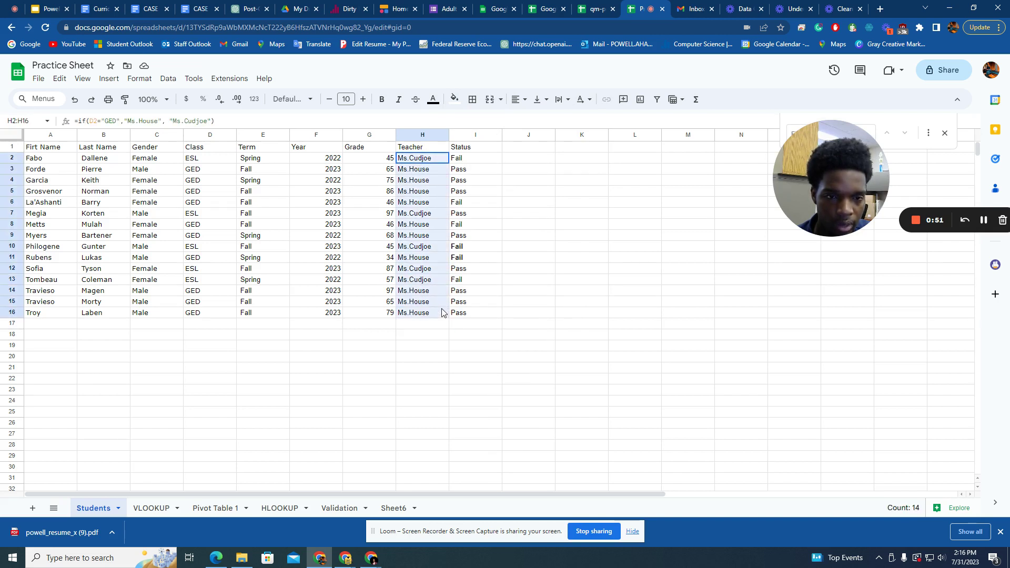
click(536, 184)
Remove the bold formatting from all status entries in I2:I16
drag(483, 159, 480, 312)
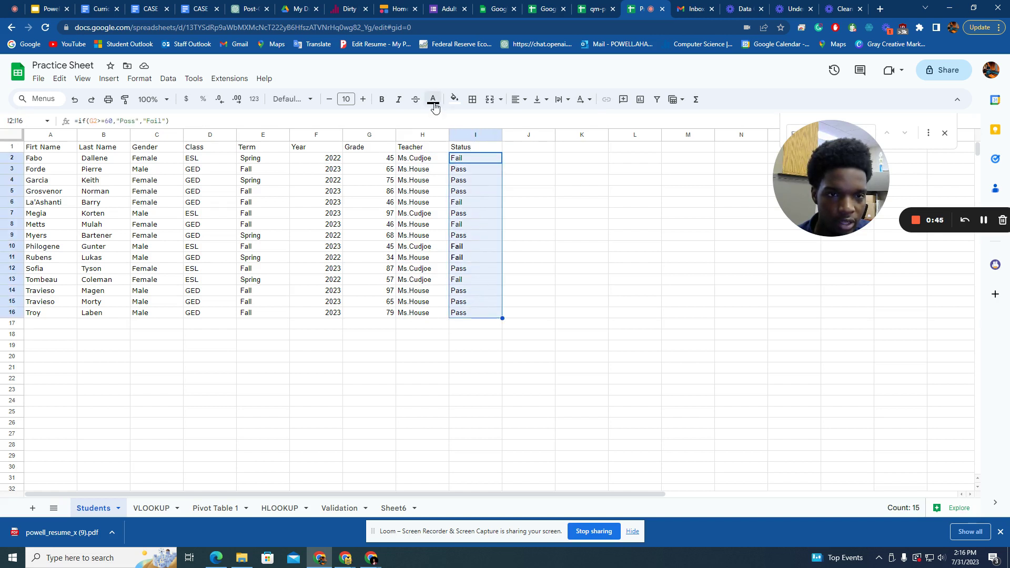
click(383, 99)
click(382, 99)
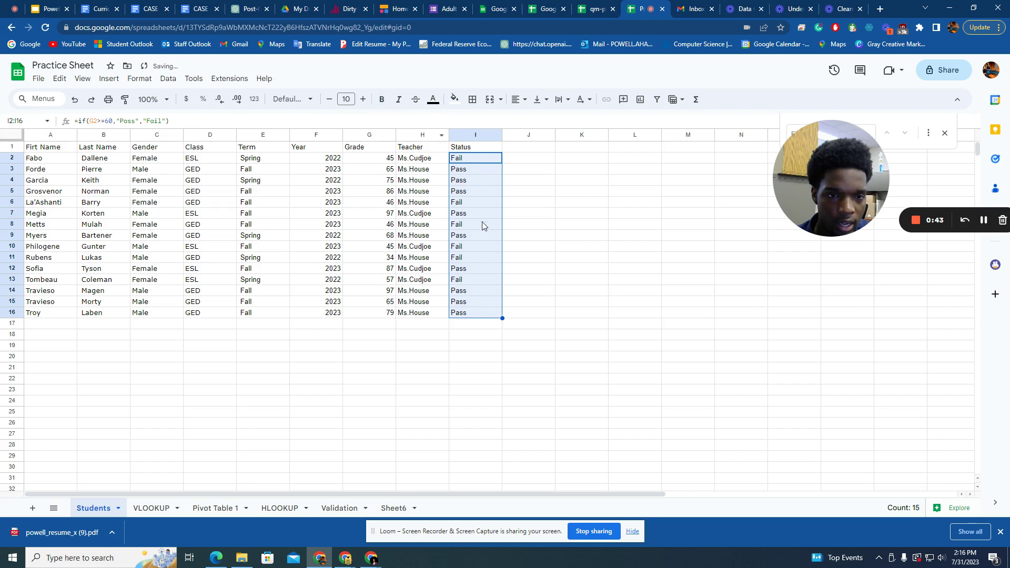
click(484, 236)
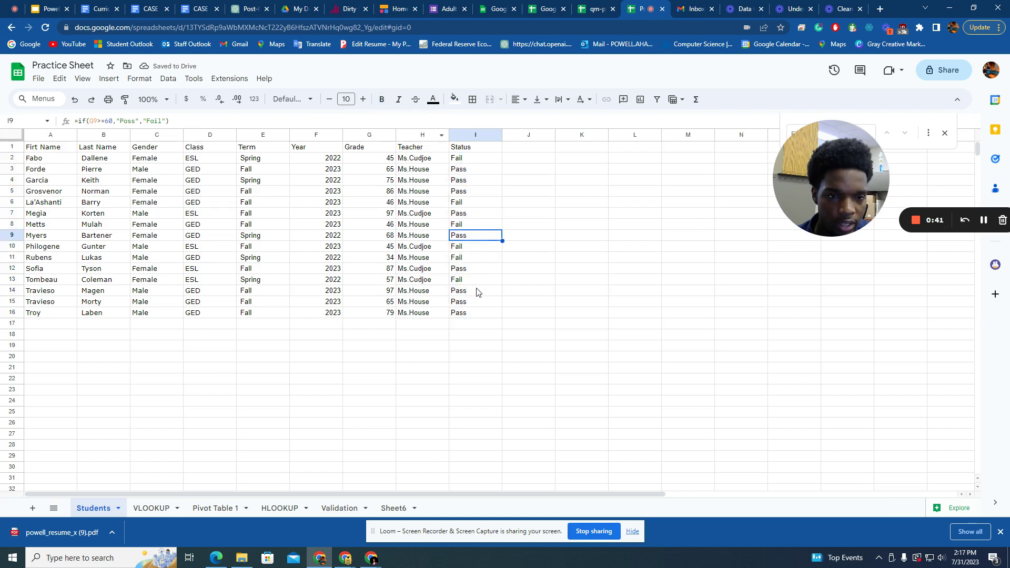
Create a filter on the Status column and check its list of distinct values, keeping all of them selected
click(472, 135)
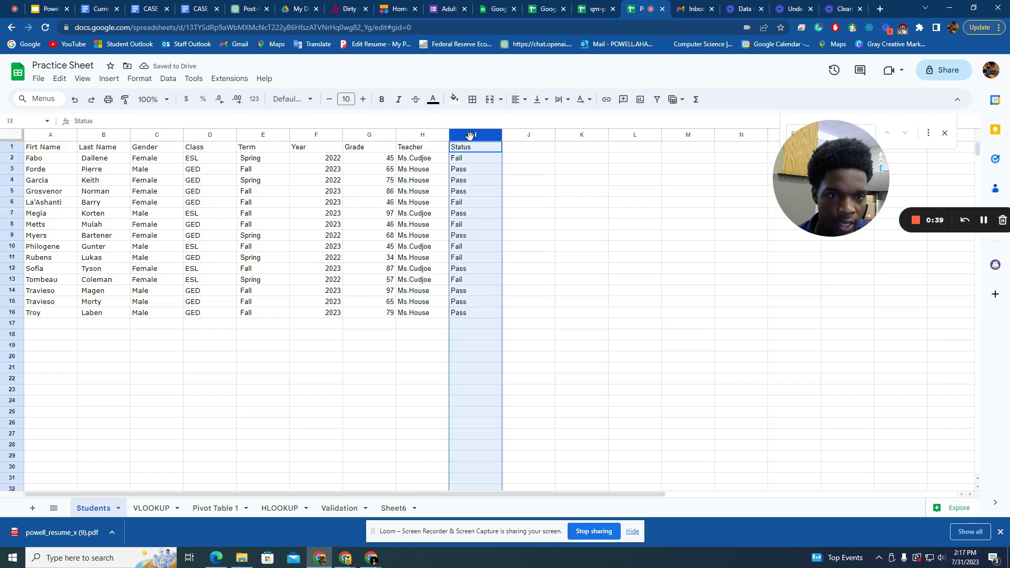
click(84, 79)
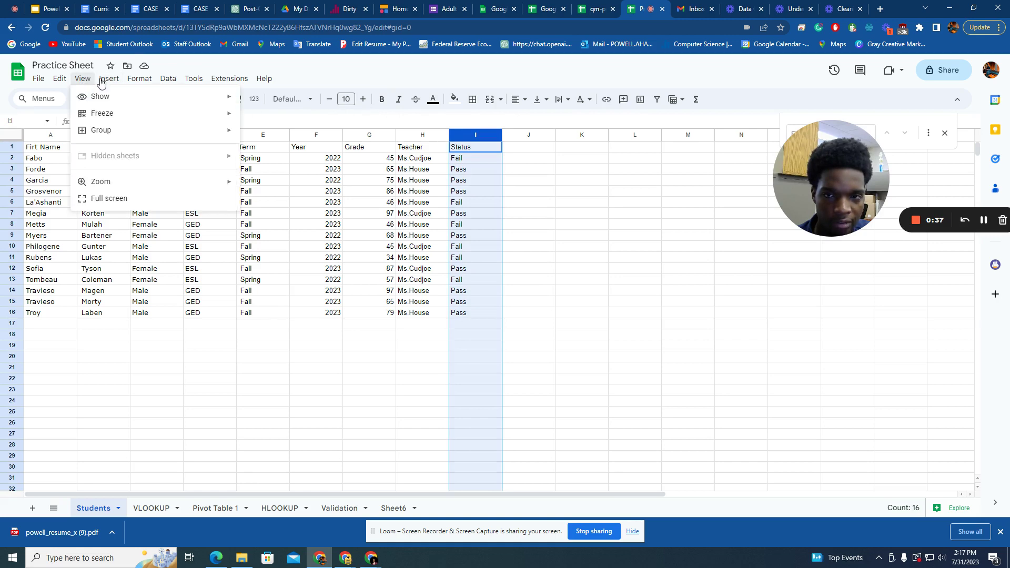
mouse_move(168, 79)
click(177, 140)
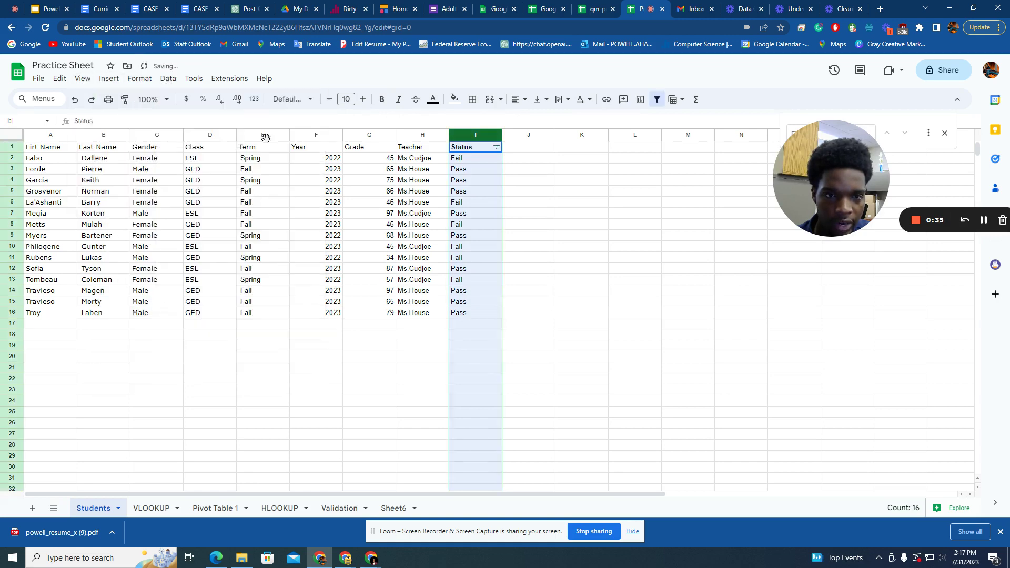
click(496, 148)
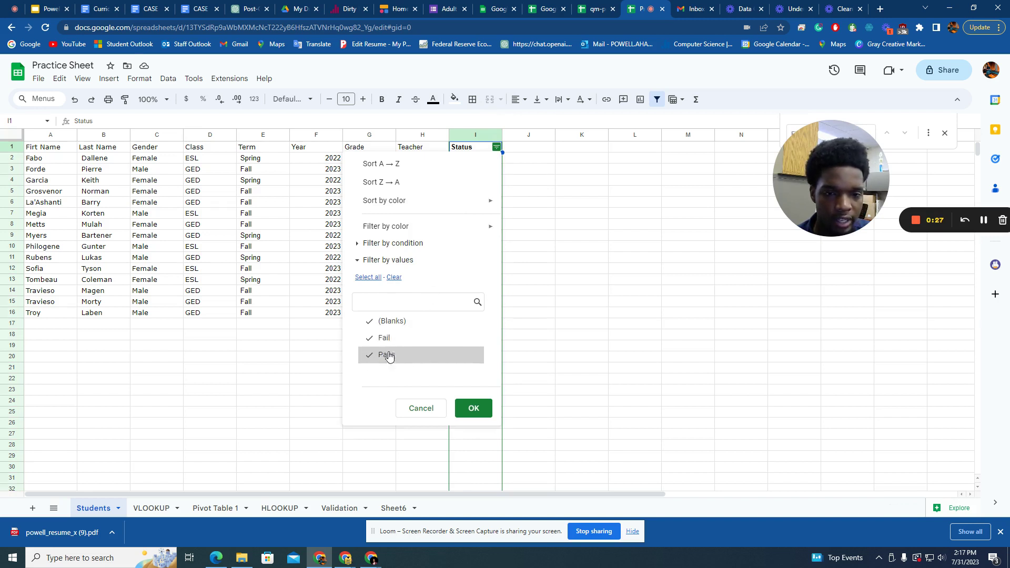
click(474, 409)
click(544, 309)
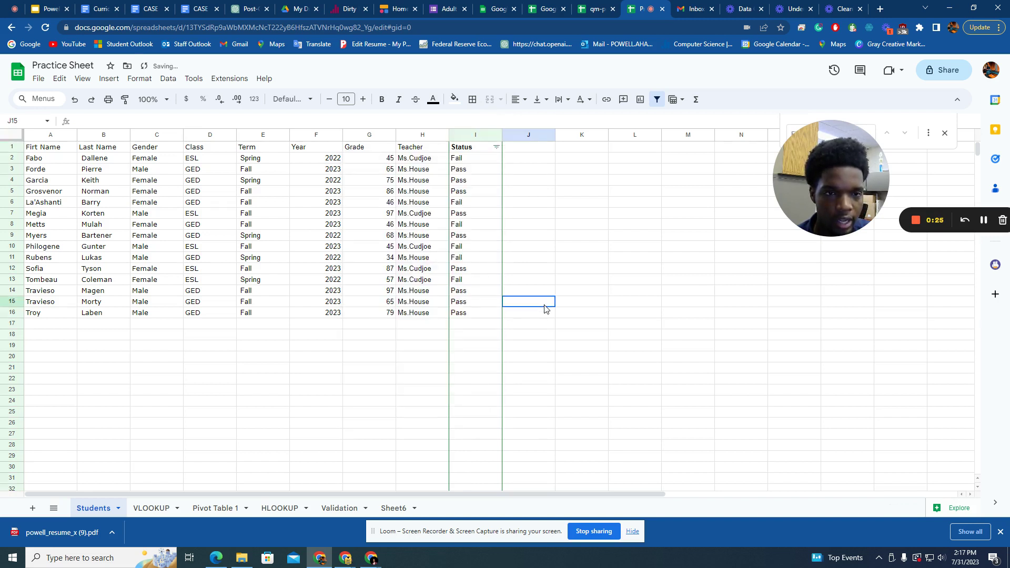
Recheck the distinct Status values, remove the filter from the column, and review the full table A1:I16
click(496, 147)
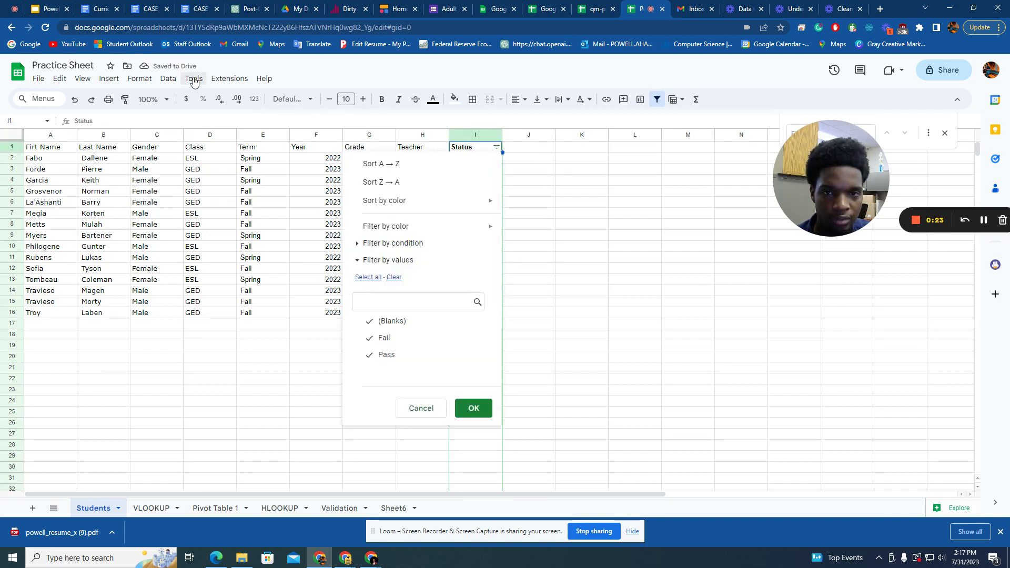
click(169, 78)
click(202, 136)
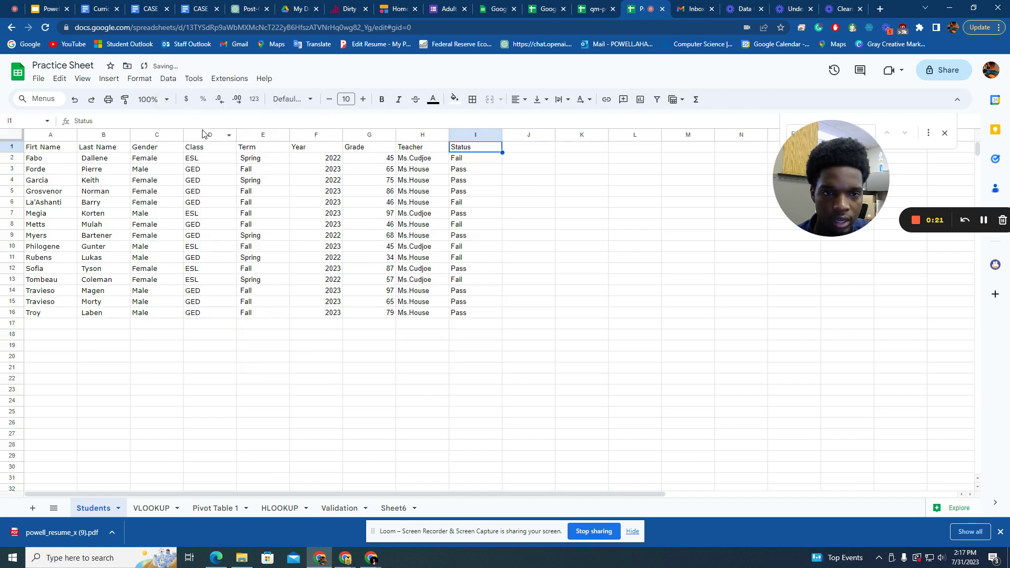
drag(47, 147, 489, 315)
click(574, 258)
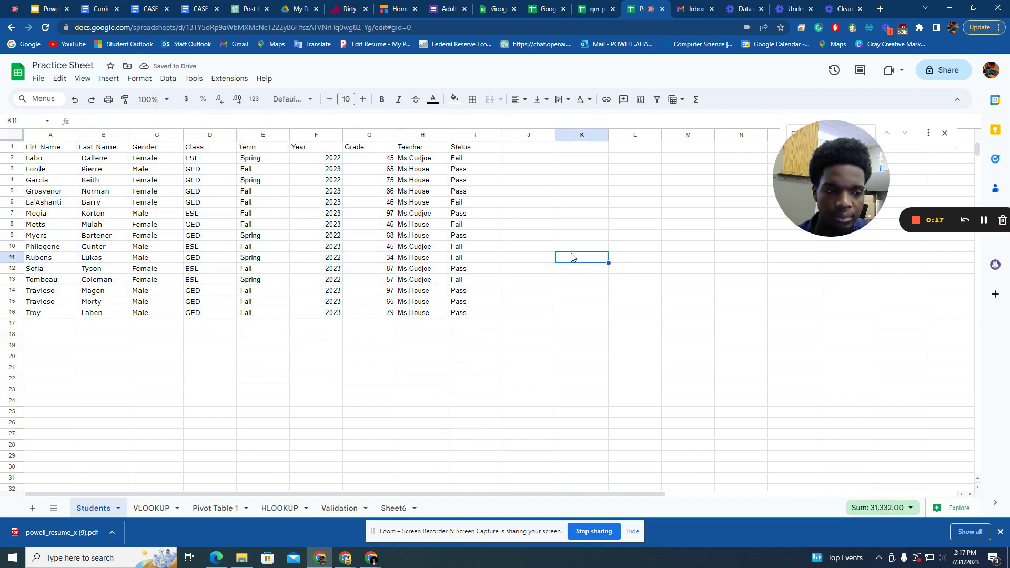